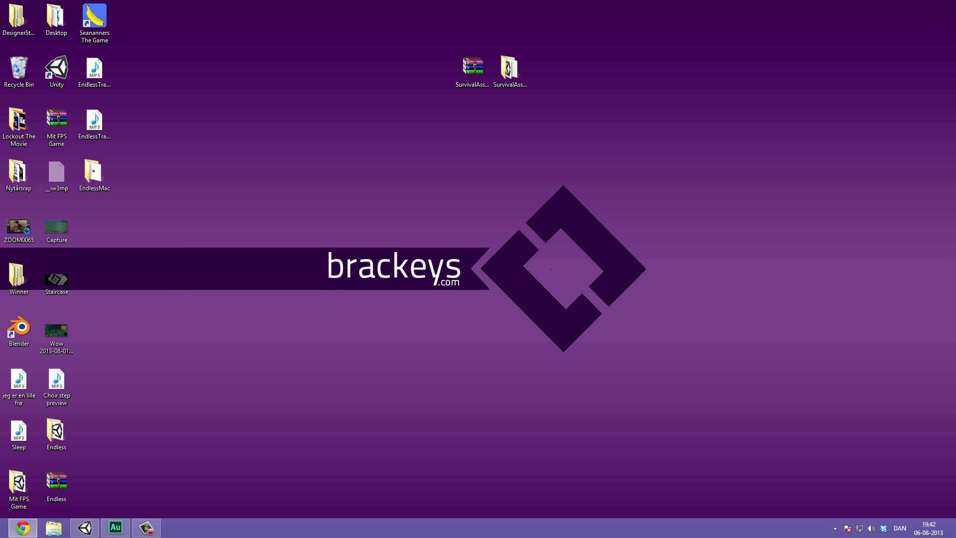
Step: Bring Chrome forward and maximize it on the unity3d.com Unity 4.2 page
{"action": "left_click", "coordinate": [22, 528]}
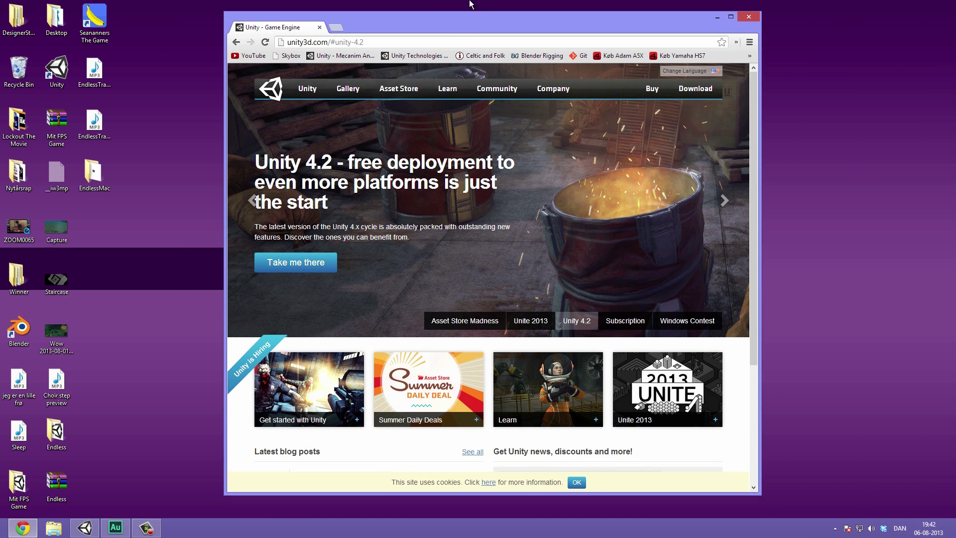
{"action": "double_click", "coordinate": [437, 24]}
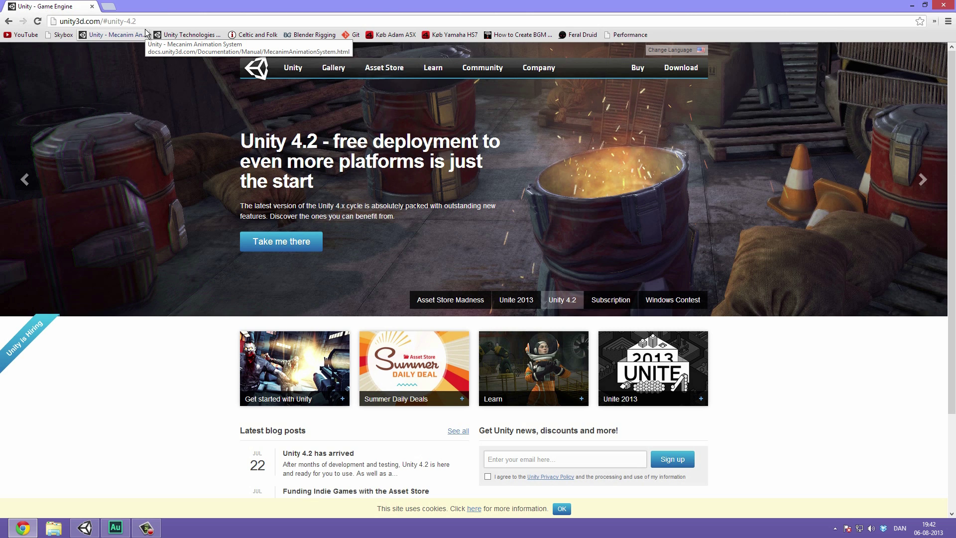
{"action": "left_click_drag", "start_coordinate": [246, 139], "coordinate": [220, 127]}
{"action": "left_click", "coordinate": [321, 183]}
{"action": "left_click", "coordinate": [220, 128]}
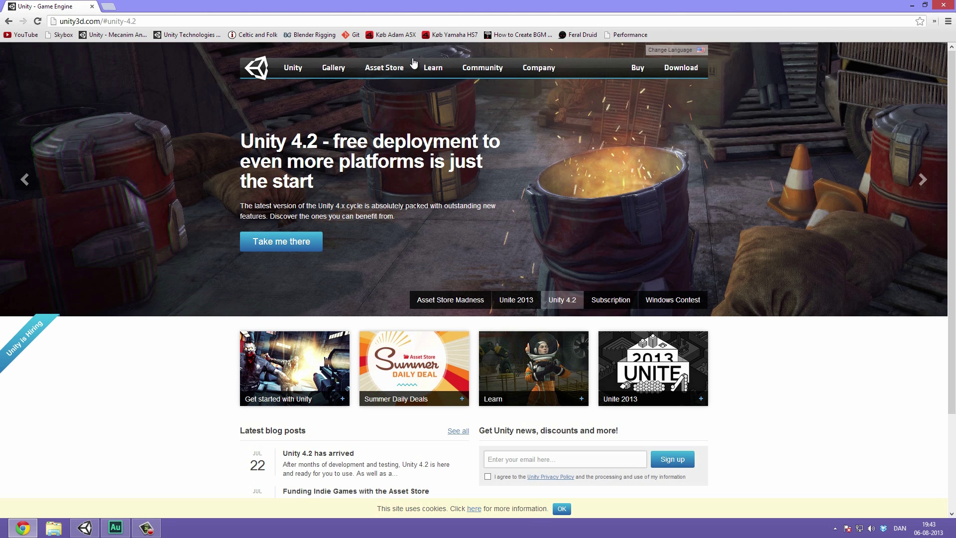
Step: View the Unity download page, then close the Chrome window
{"action": "left_click", "coordinate": [683, 70]}
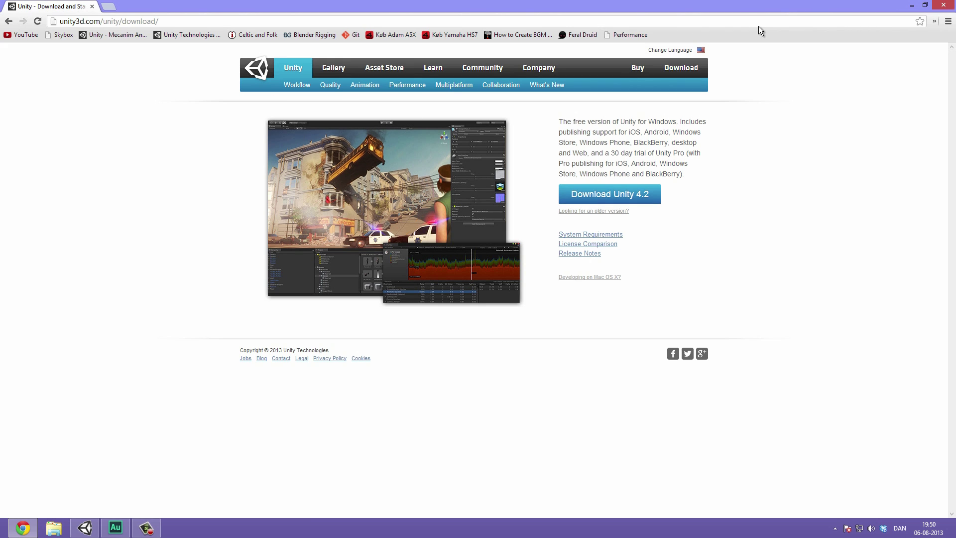
{"action": "left_click", "coordinate": [941, 7]}
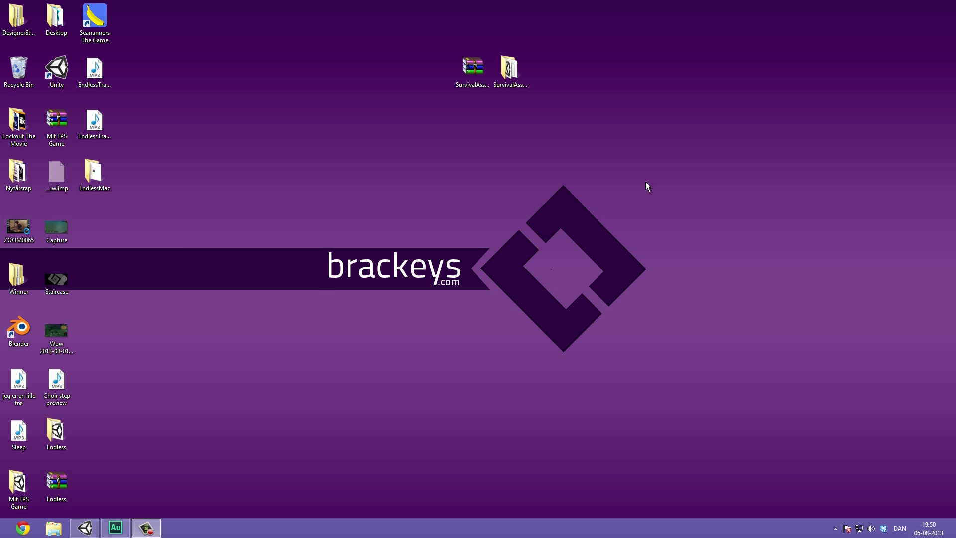
Step: Restore Unity and play the Test scene, rolling the ball right and left and jumping it
{"action": "left_click", "coordinate": [85, 528]}
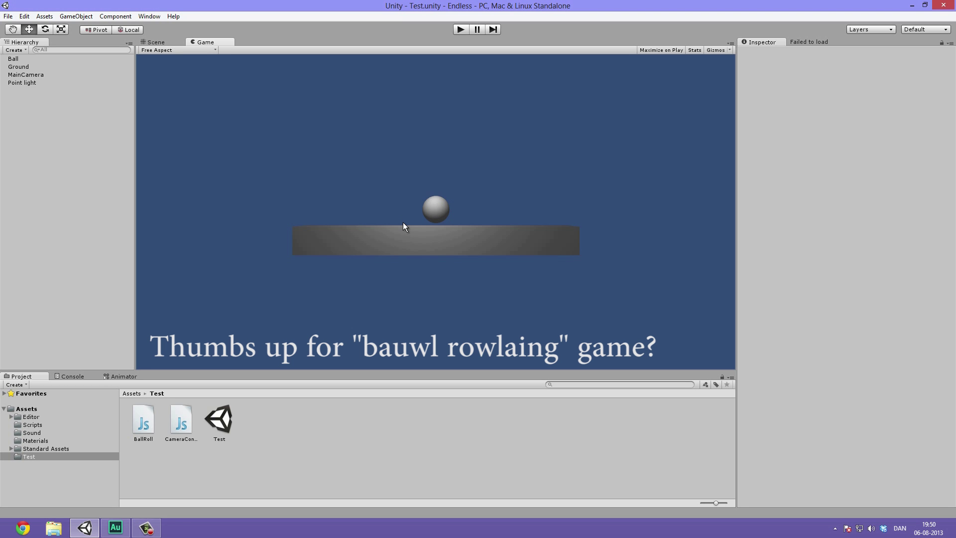
{"action": "left_click", "coordinate": [456, 31]}
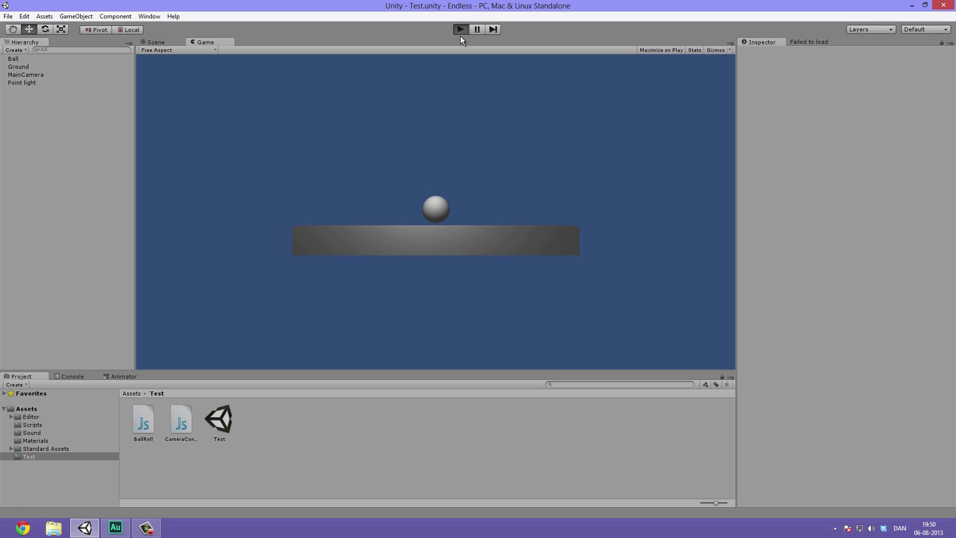
{"action": "key", "text": "Right"}
{"action": "key", "text": "Left"}
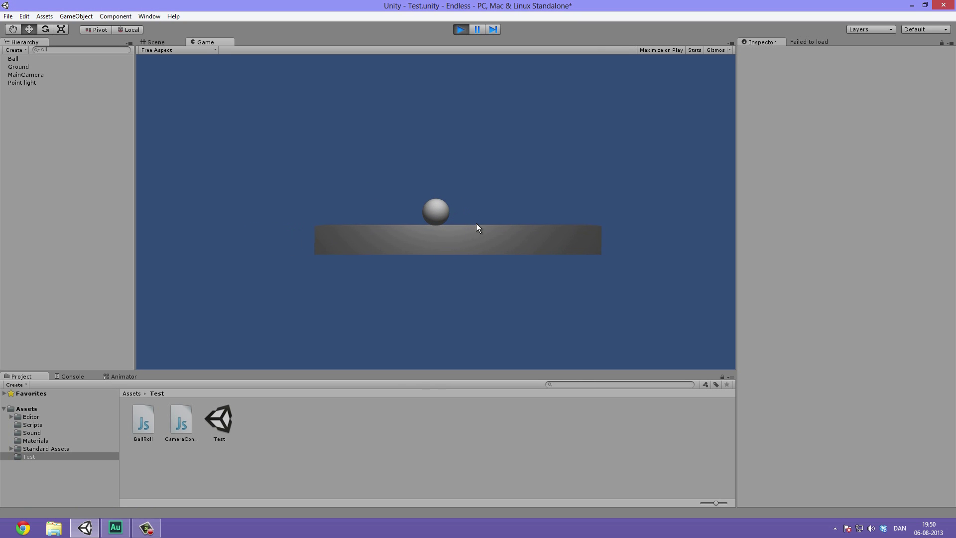
{"action": "key", "text": "space"}
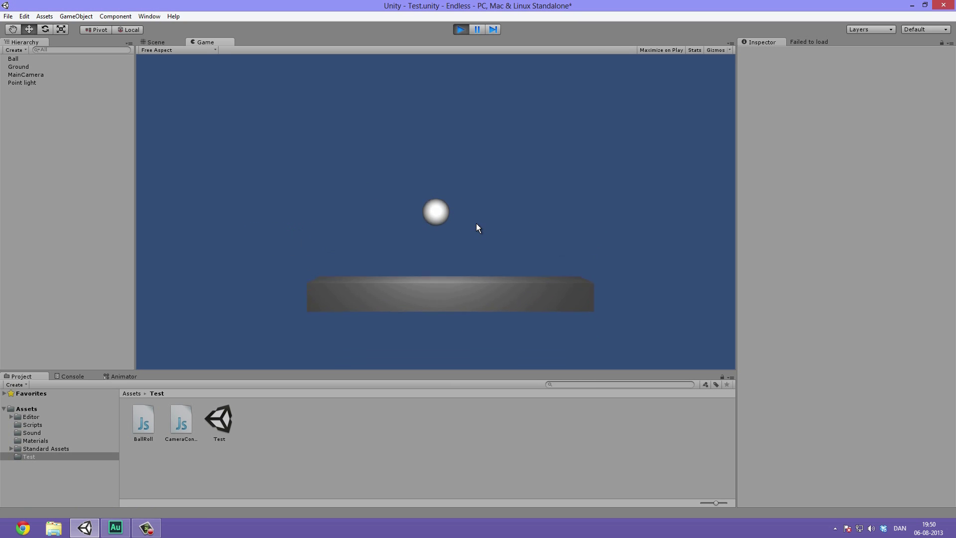
{"action": "left_click", "coordinate": [459, 29]}
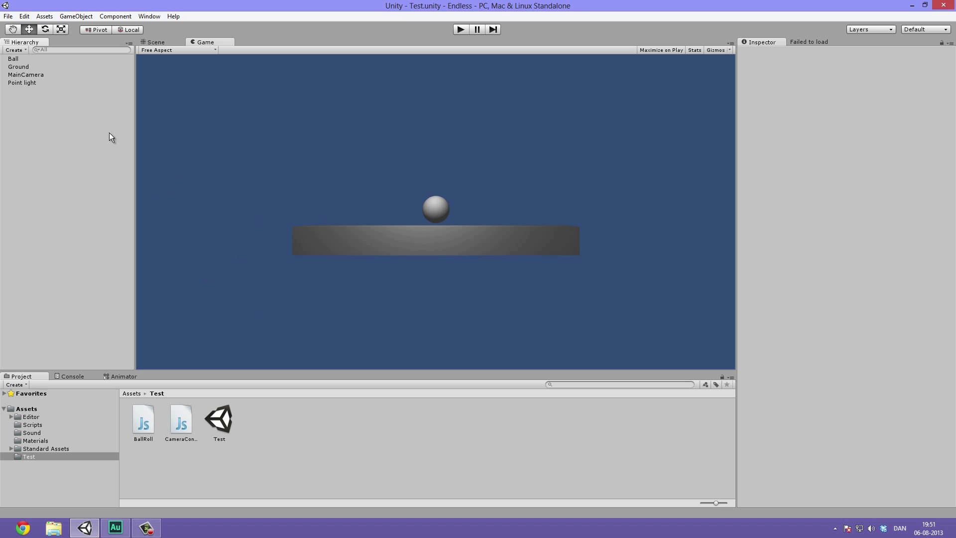
Step: Start a new Unity project and browse to the Dropbox folder for its location
{"action": "left_click", "coordinate": [10, 16]}
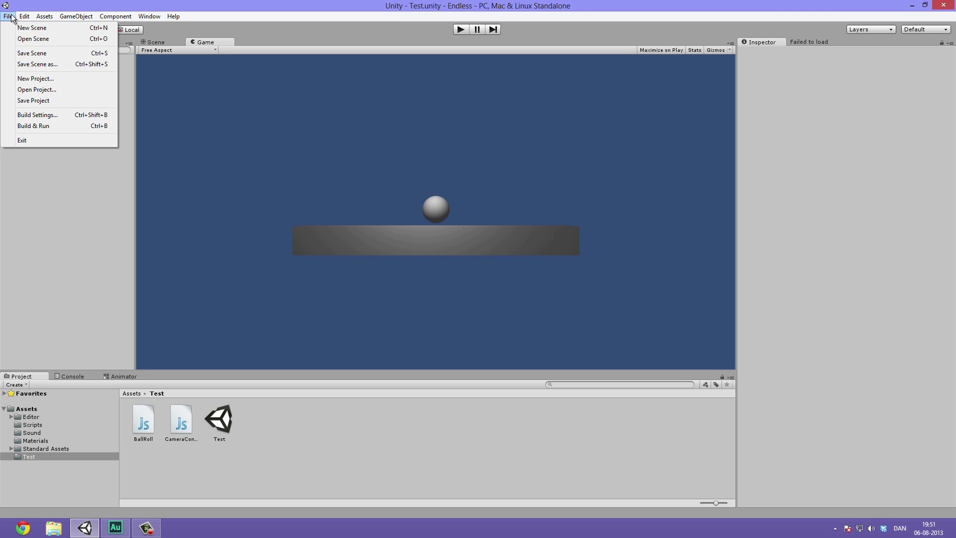
{"action": "left_click", "coordinate": [28, 80]}
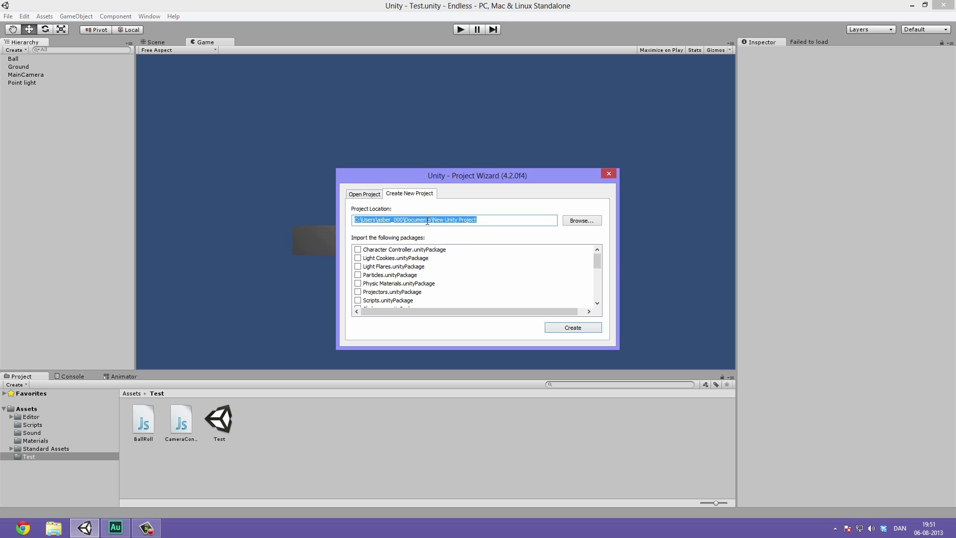
{"action": "left_click", "coordinate": [583, 222]}
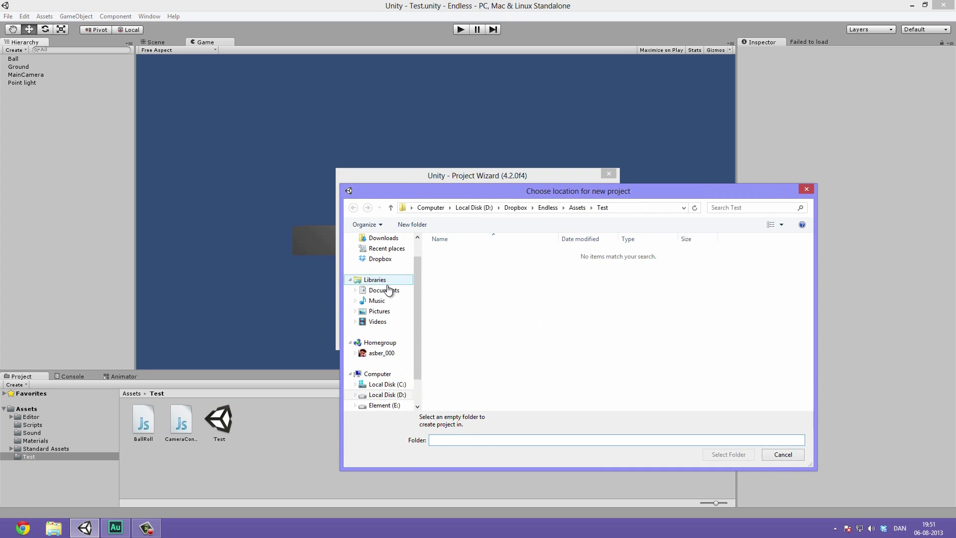
{"action": "left_click", "coordinate": [388, 260]}
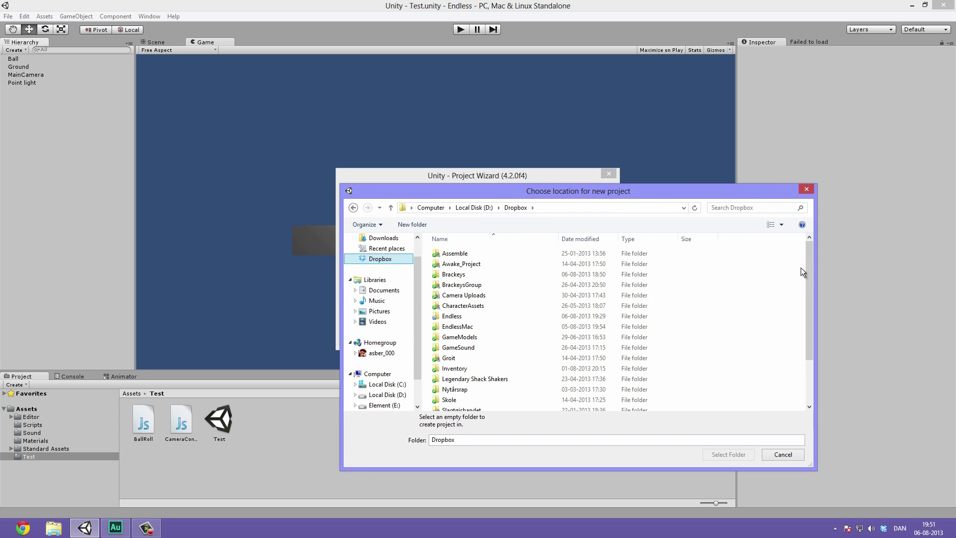
Step: Create a new folder named MakeAGame inside Dropbox and open it
{"action": "left_click", "coordinate": [772, 283]}
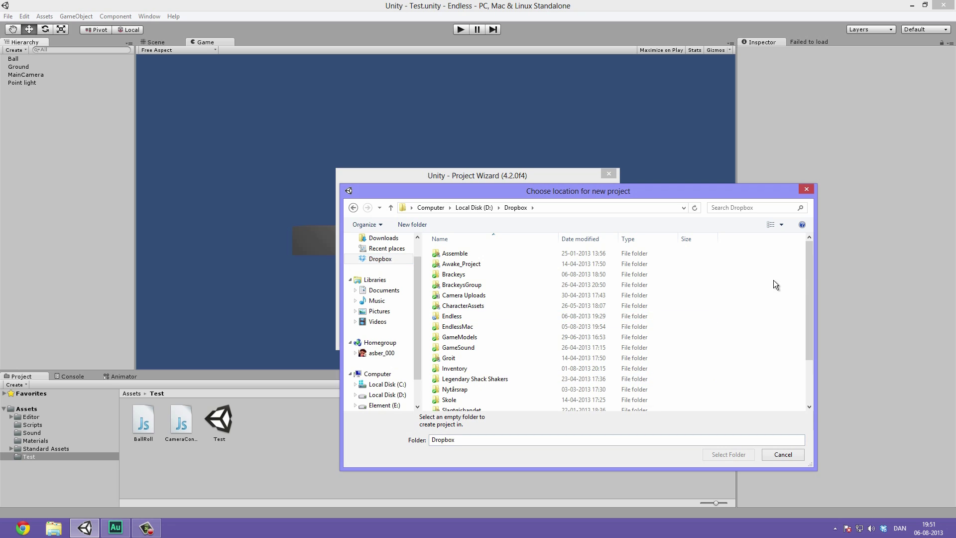
{"action": "scroll", "coordinate": [772, 281], "scroll_direction": "down", "scroll_amount": 2}
{"action": "right_click", "coordinate": [740, 367]}
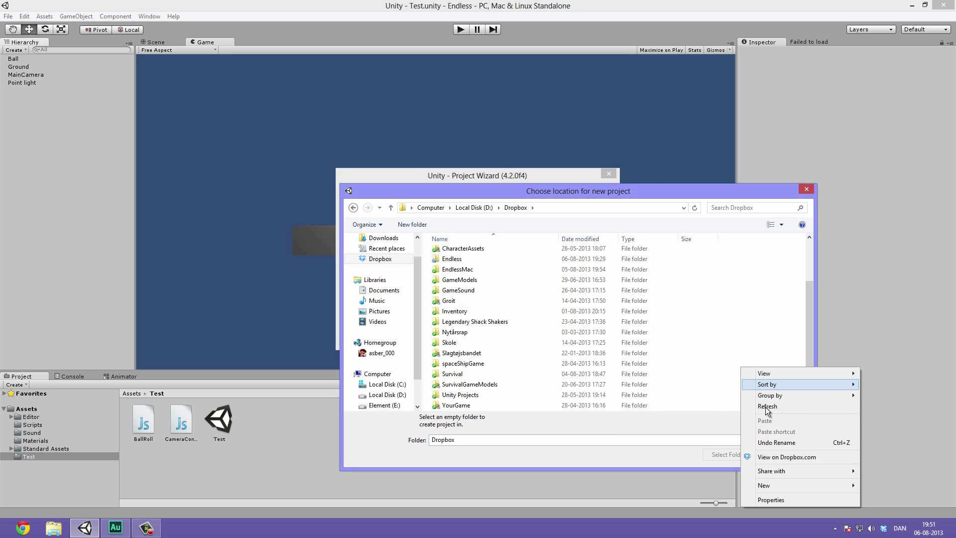
{"action": "mouse_move", "coordinate": [774, 485]}
{"action": "left_click", "coordinate": [887, 406]}
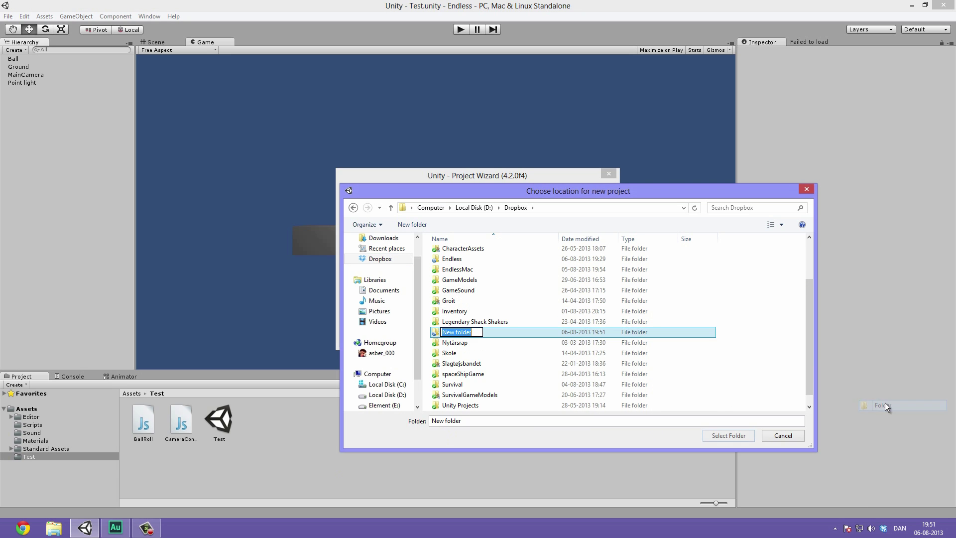
{"action": "type", "text": "MakeAGame"}
{"action": "key", "text": "Return"}
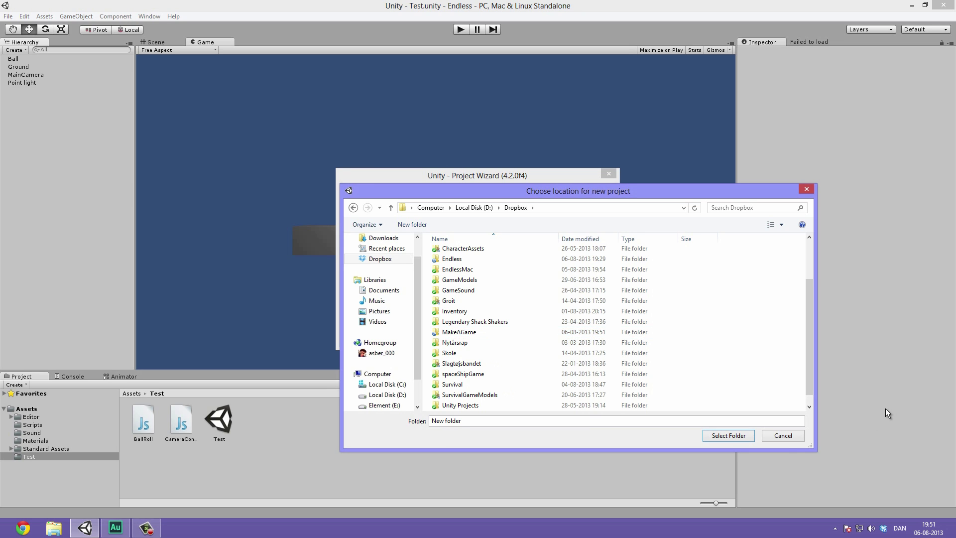
{"action": "double_click", "coordinate": [503, 333]}
Step: Set the location to D:\Dropbox\MakeAGame, leaving every package from Light Flares to Standard Assets (Mobile) unticked
{"action": "left_click", "coordinate": [730, 436]}
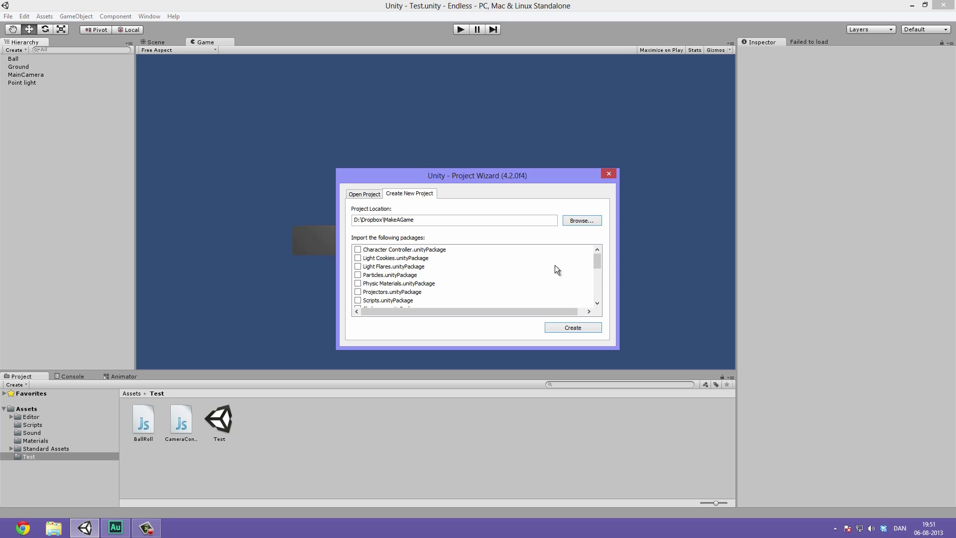
{"action": "mouse_move", "coordinate": [601, 263]}
{"action": "left_mouse_down"}
{"action": "mouse_move", "coordinate": [600, 297]}
{"action": "mouse_move", "coordinate": [592, 249]}
{"action": "mouse_move", "coordinate": [599, 295]}
{"action": "mouse_move", "coordinate": [599, 251]}
{"action": "left_mouse_up"}
{"action": "left_click_drag", "start_coordinate": [598, 258], "coordinate": [384, 296]}
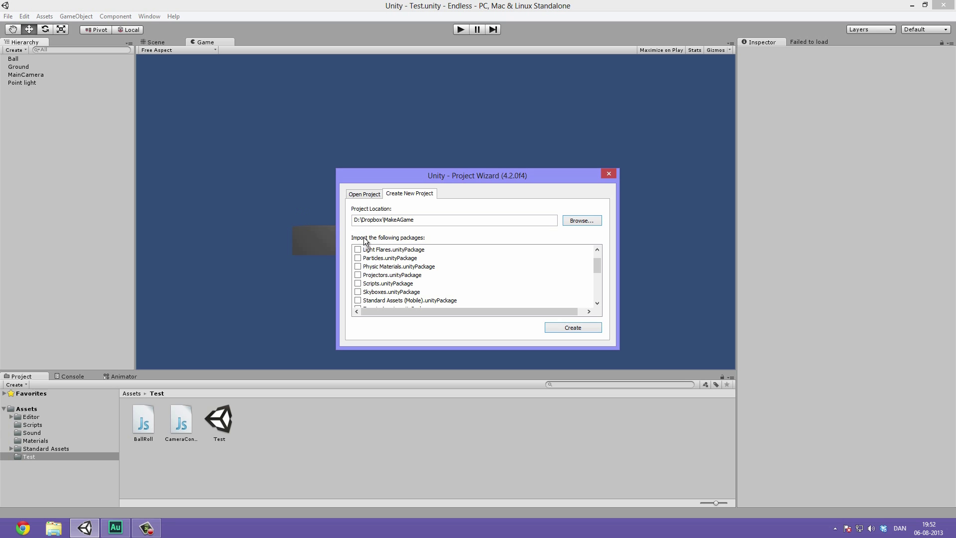
Step: Create the MakeAGame project, switch to the Scene view and orbit around the empty grid
{"action": "left_click", "coordinate": [574, 328]}
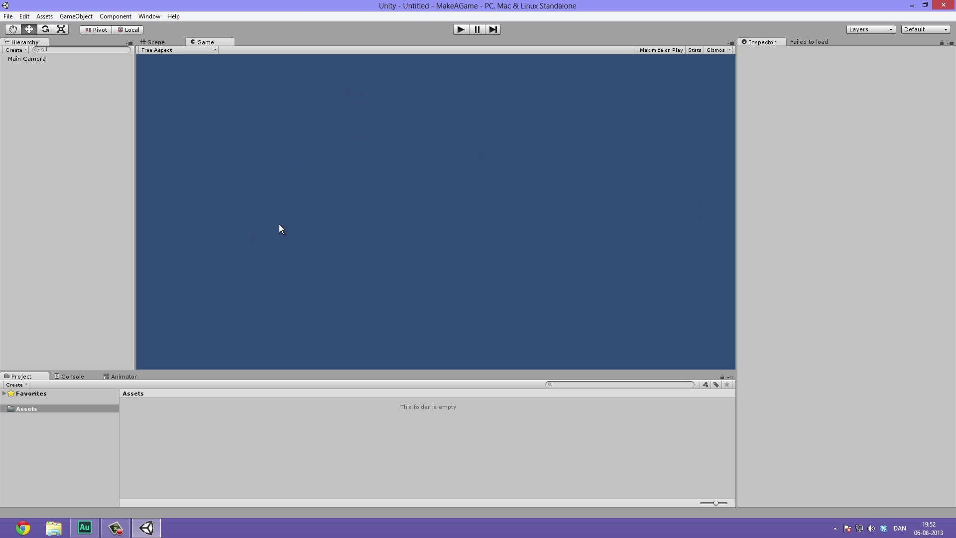
{"action": "left_click", "coordinate": [163, 43]}
{"action": "left_click_drag", "start_coordinate": [347, 107], "coordinate": [436, 125], "text": "alt"}
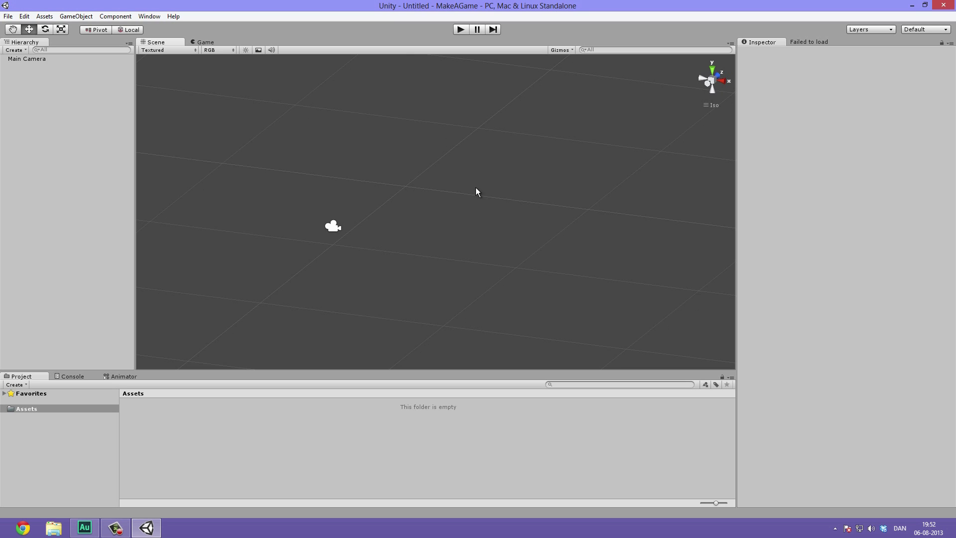
{"action": "key", "text": "alt"}
{"action": "left_click_drag", "start_coordinate": [553, 143], "coordinate": [450, 164], "text": "alt"}
Step: Pan the scene back and forth with the arrow keys and orbit around the Main Camera
{"action": "key", "text": "w"}
{"action": "key", "text": "Right"}
{"action": "key", "text": "Left"}
{"action": "key", "text": "Right"}
{"action": "key", "text": "Left"}
{"action": "key", "text": "Right"}
{"action": "key", "text": "Right"}
{"action": "key", "text": "Left"}
{"action": "key", "text": "Right"}
{"action": "key", "text": "Left"}
{"action": "key", "text": "alt"}
{"action": "left_click_drag", "start_coordinate": [400, 174], "coordinate": [440, 157], "text": "alt"}
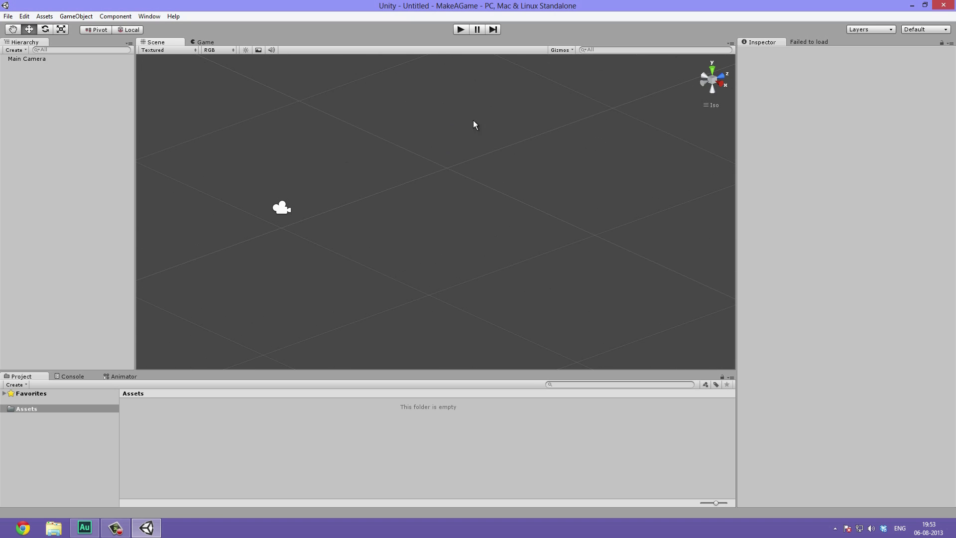
{"action": "key", "text": "Up"}
{"action": "key", "text": "Right"}
{"action": "left_click", "coordinate": [714, 80]}
{"action": "left_click_drag", "start_coordinate": [601, 118], "coordinate": [560, 129], "text": "alt"}
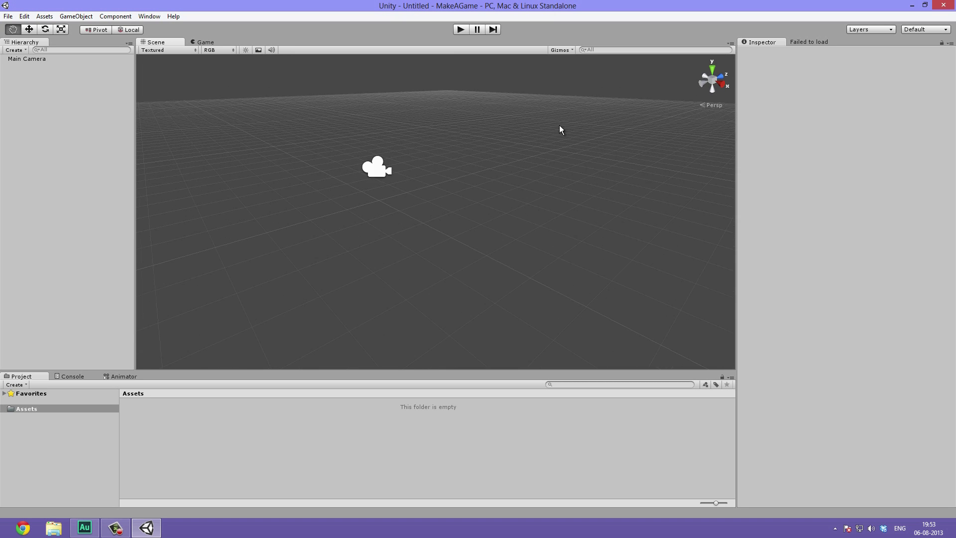
{"action": "left_click", "coordinate": [712, 80]}
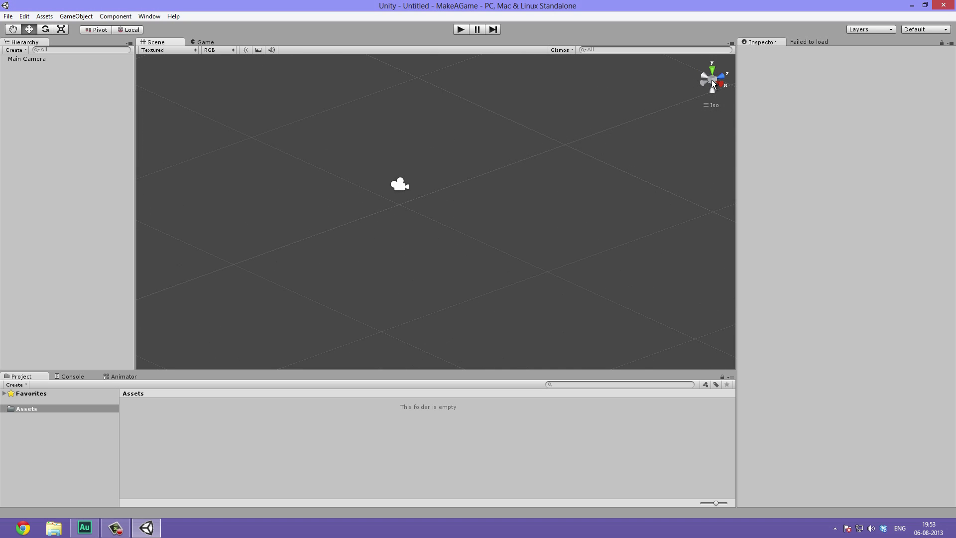
{"action": "left_click", "coordinate": [713, 80]}
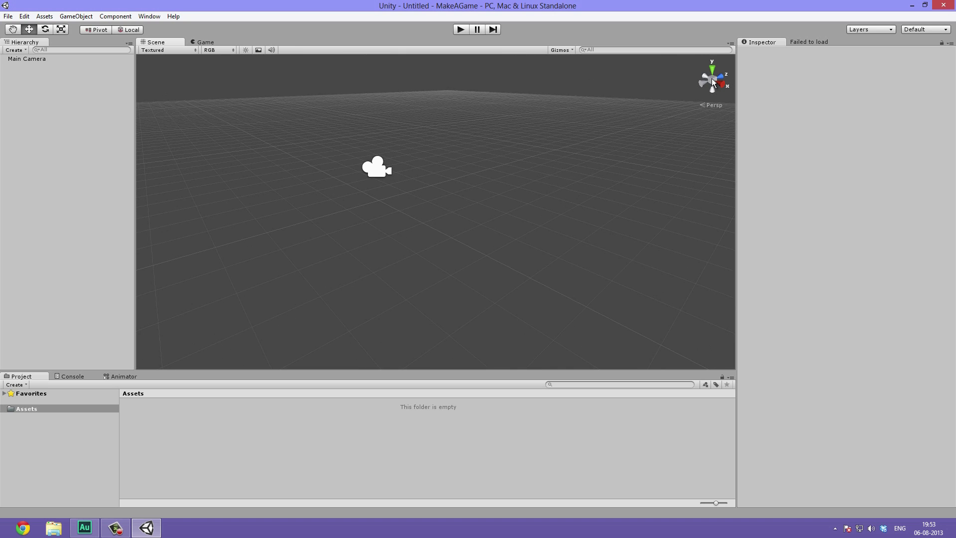
{"action": "left_click_drag", "start_coordinate": [622, 121], "coordinate": [538, 144], "text": "alt"}
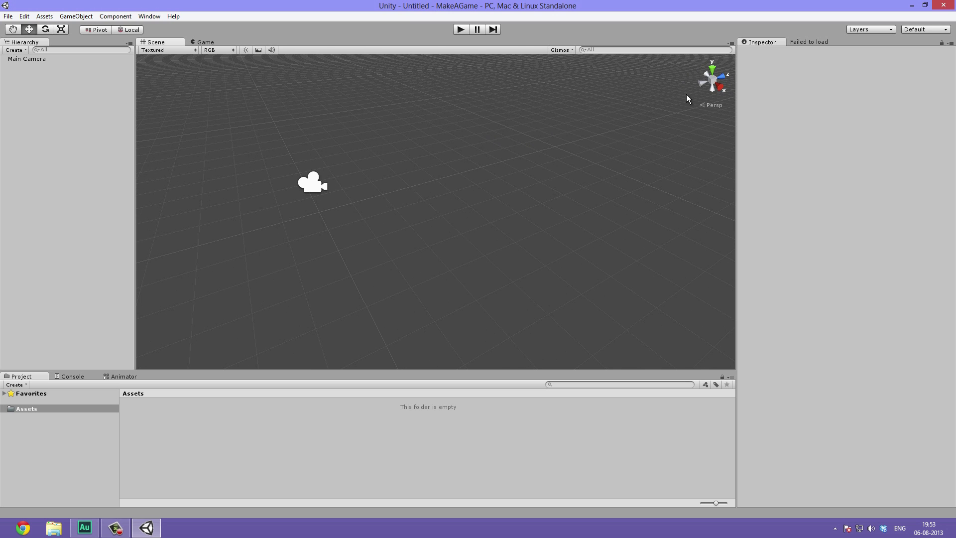
{"action": "left_click", "coordinate": [721, 89]}
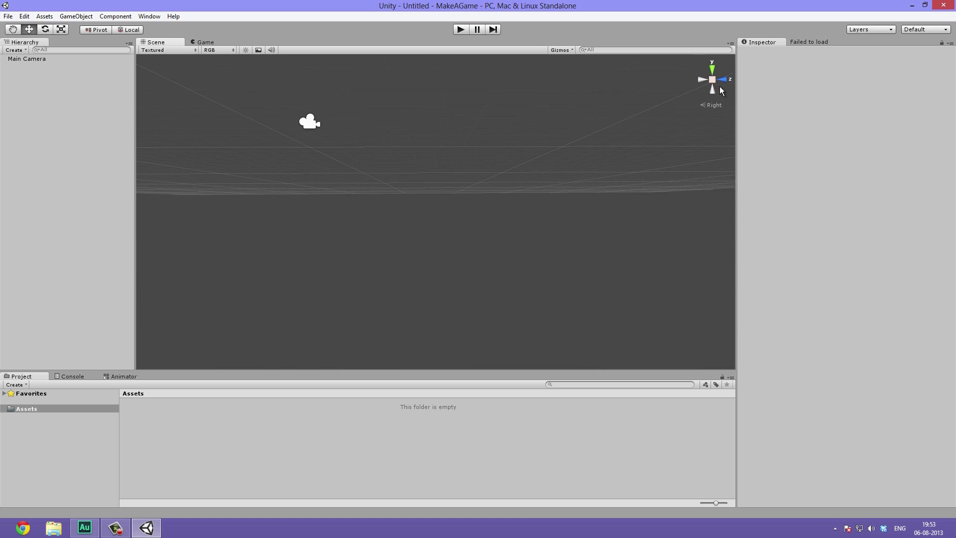
{"action": "left_click", "coordinate": [713, 69]}
{"action": "left_click", "coordinate": [712, 67]}
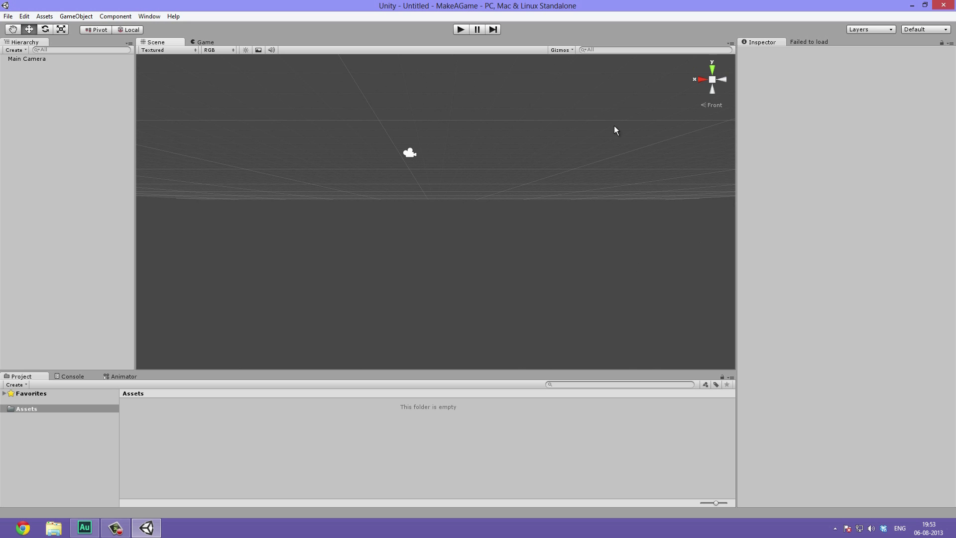
{"action": "left_click", "coordinate": [696, 79]}
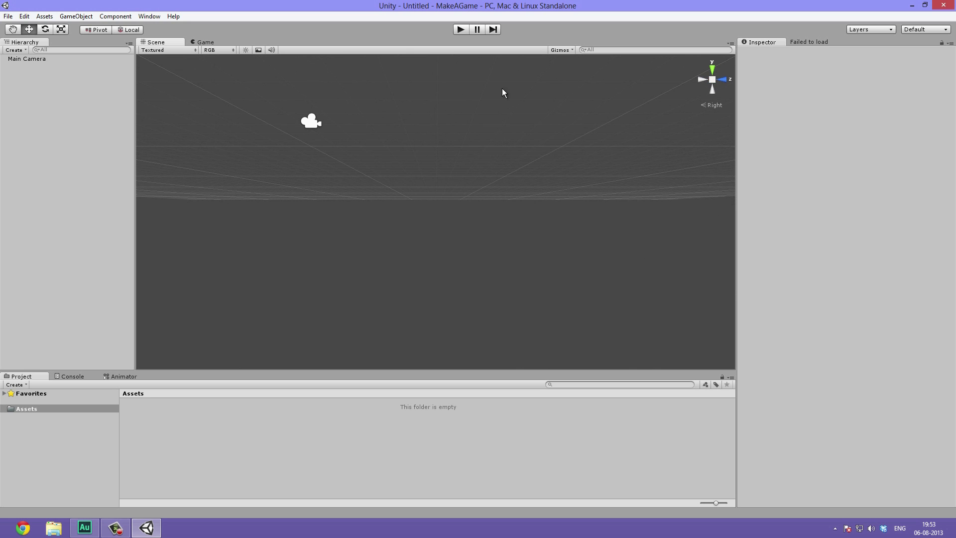
{"action": "left_click_drag", "start_coordinate": [438, 106], "coordinate": [375, 228], "text": "alt"}
{"action": "middle_click_drag", "start_coordinate": [404, 151], "coordinate": [410, 203]}
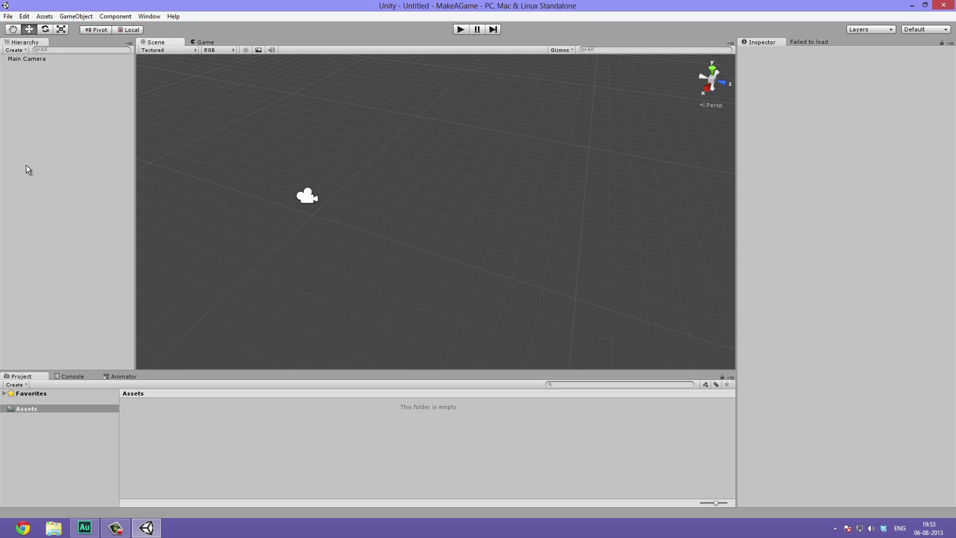
Step: Select the Main Camera and check what it renders in the Game view
{"action": "left_click", "coordinate": [43, 59]}
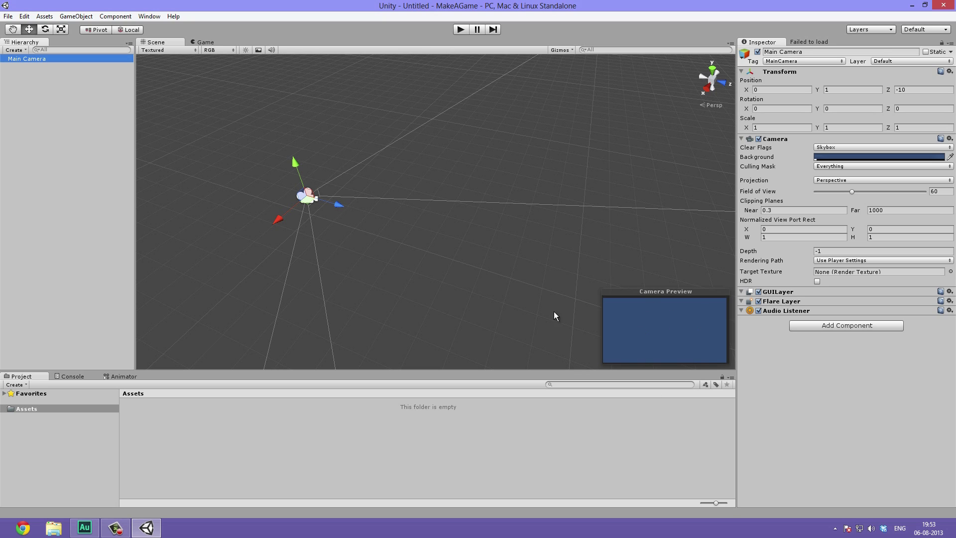
{"action": "left_click", "coordinate": [205, 42]}
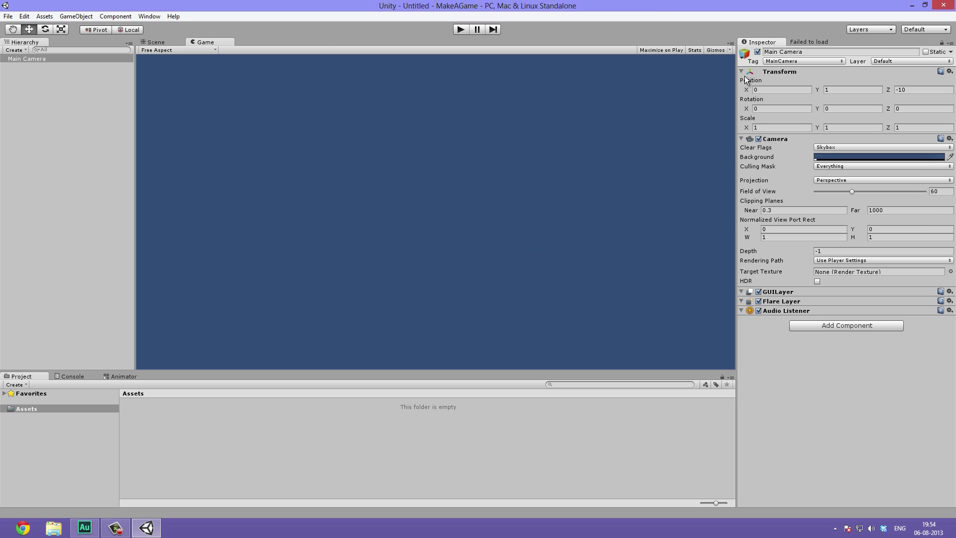
{"action": "left_click", "coordinate": [35, 64]}
{"action": "left_click", "coordinate": [28, 59]}
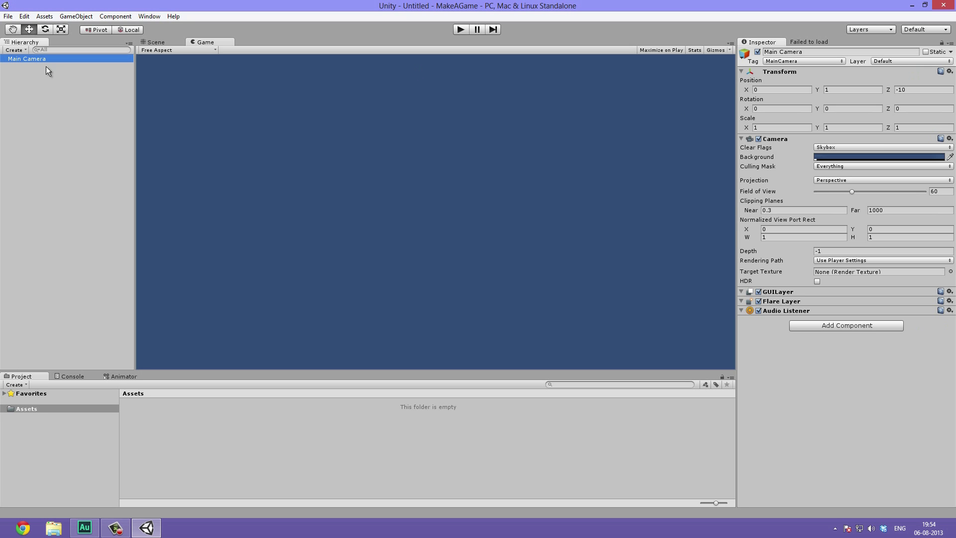
{"action": "left_click", "coordinate": [304, 441]}
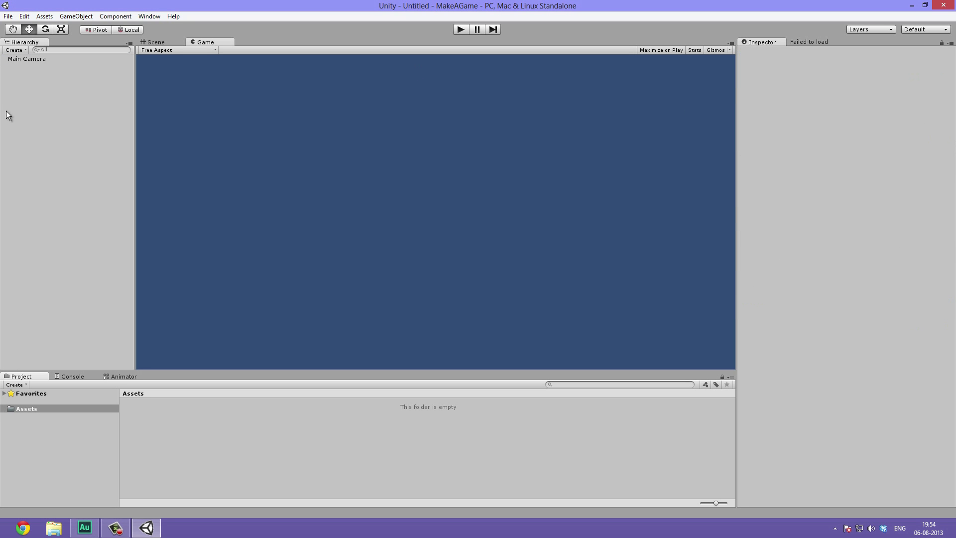
{"action": "left_click", "coordinate": [21, 58]}
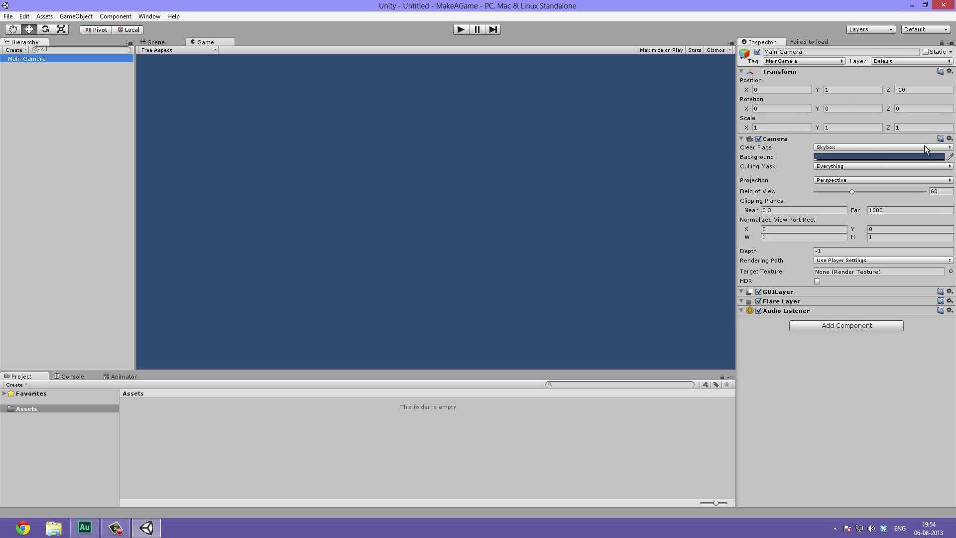
Step: Close the Failed to load panel and check the empty Assets folder
{"action": "right_click", "coordinate": [821, 41]}
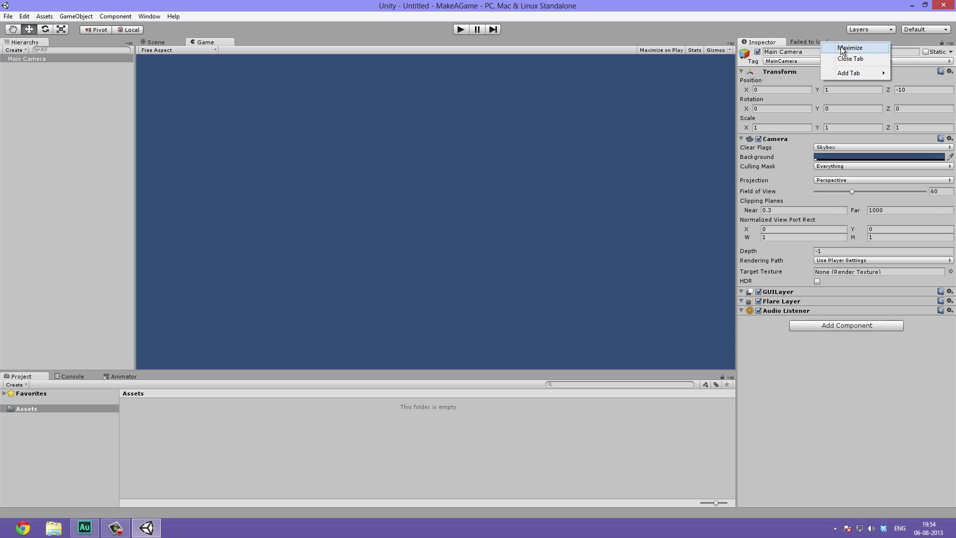
{"action": "left_click", "coordinate": [848, 58]}
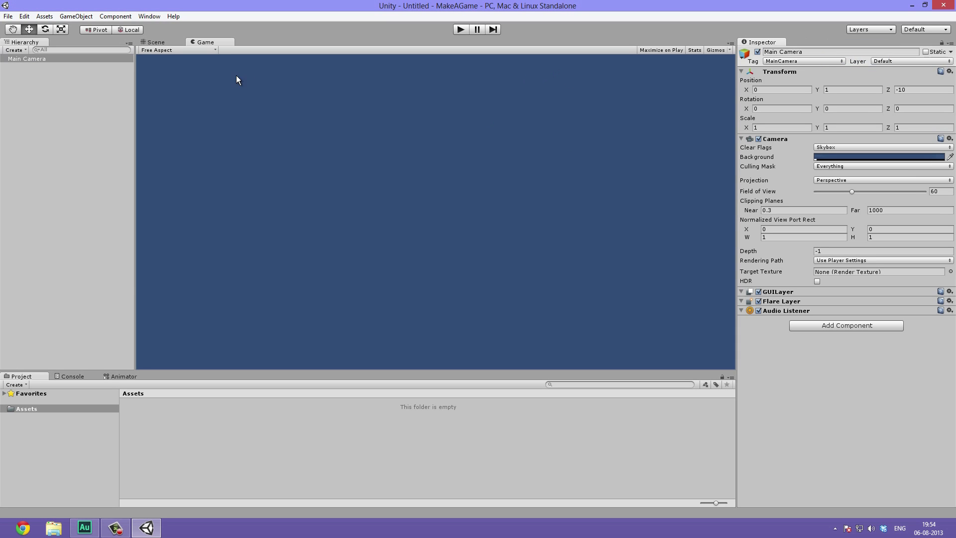
{"action": "left_click", "coordinate": [21, 377]}
{"action": "right_click", "coordinate": [232, 429]}
{"action": "left_click", "coordinate": [178, 460]}
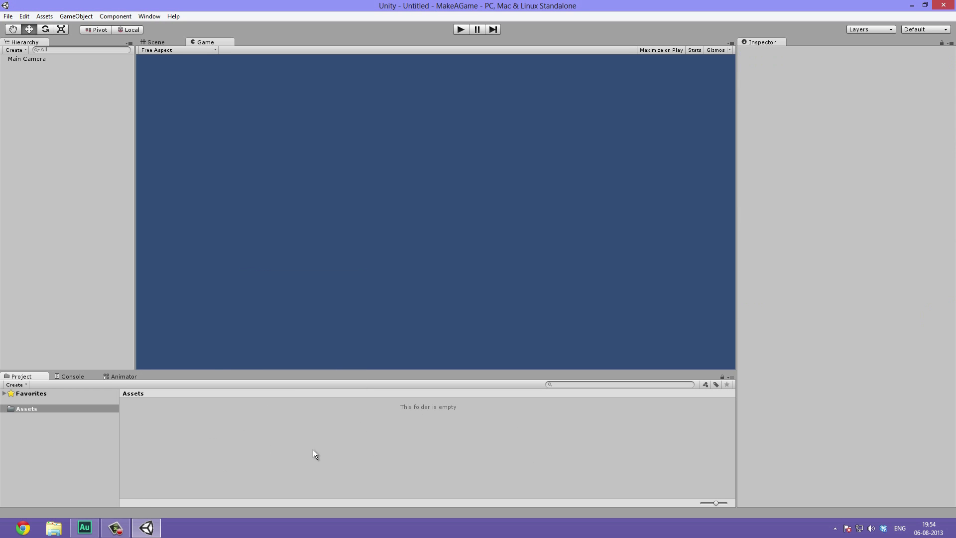
Step: Return to the Scene view, pan the grid, and glance at the Console and Animator before going back to Project
{"action": "left_click", "coordinate": [52, 112]}
{"action": "left_click", "coordinate": [172, 43]}
{"action": "middle_click_drag", "start_coordinate": [366, 143], "coordinate": [371, 184]}
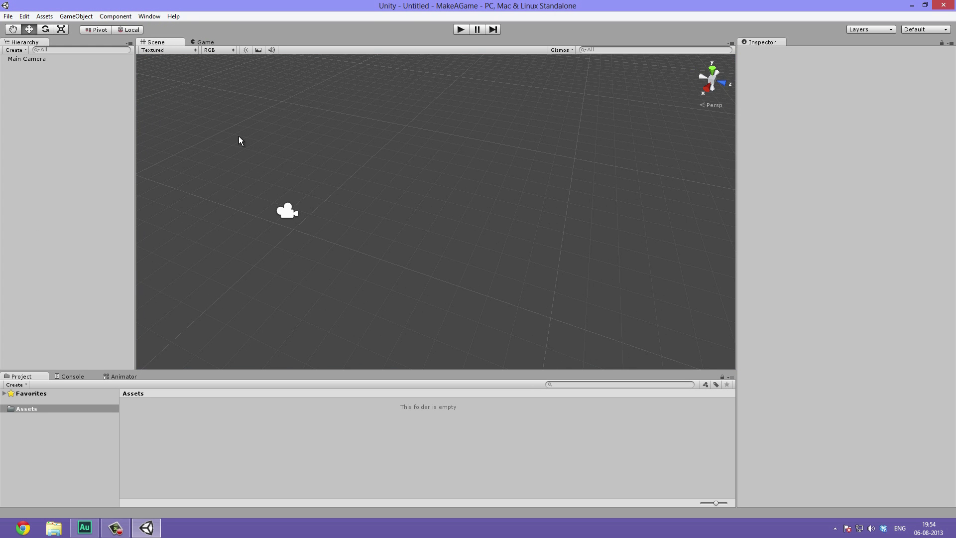
{"action": "left_click", "coordinate": [498, 453]}
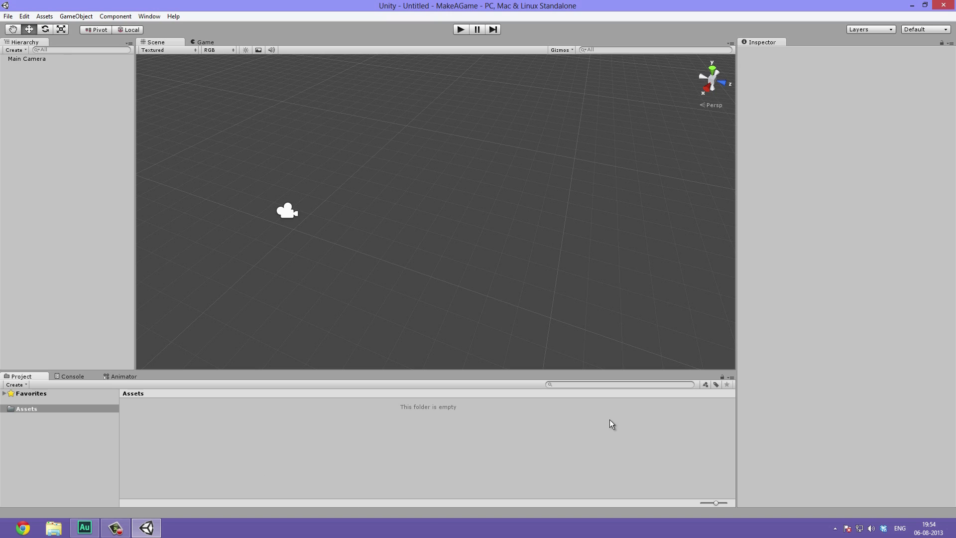
{"action": "left_click", "coordinate": [8, 184]}
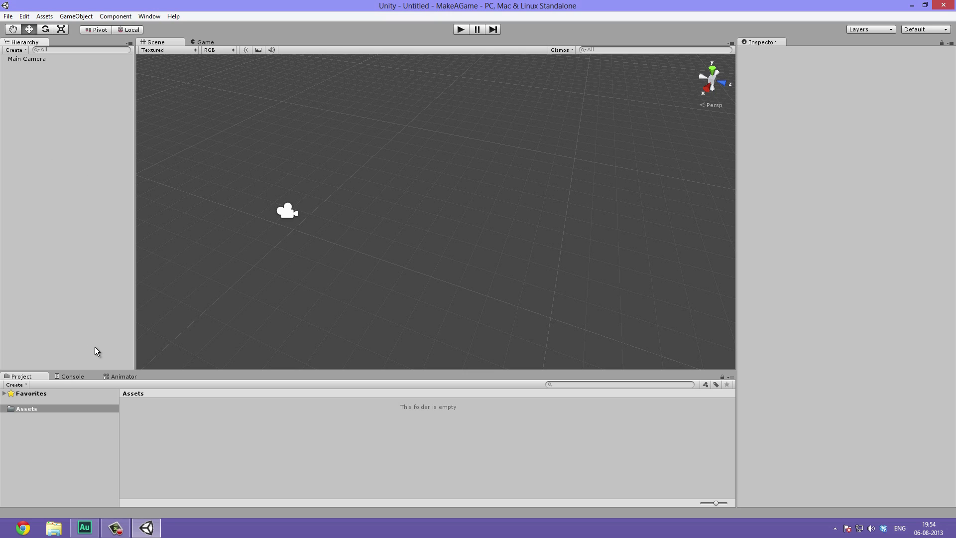
{"action": "left_click", "coordinate": [69, 376]}
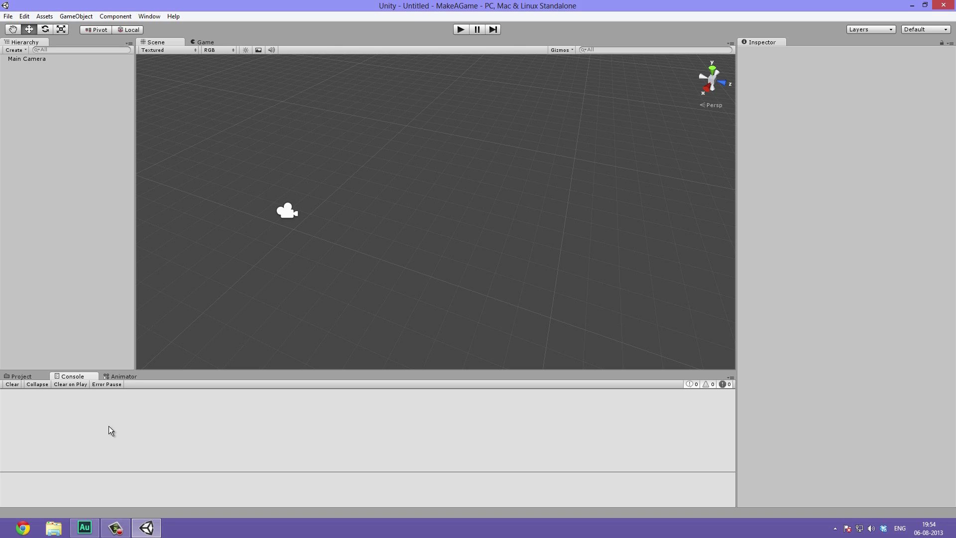
{"action": "left_click", "coordinate": [130, 376]}
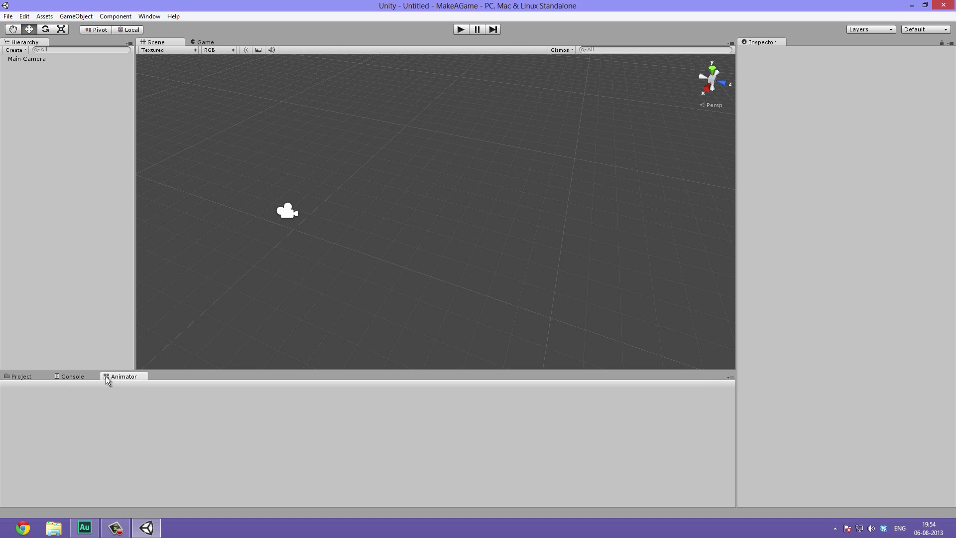
{"action": "left_click", "coordinate": [14, 377]}
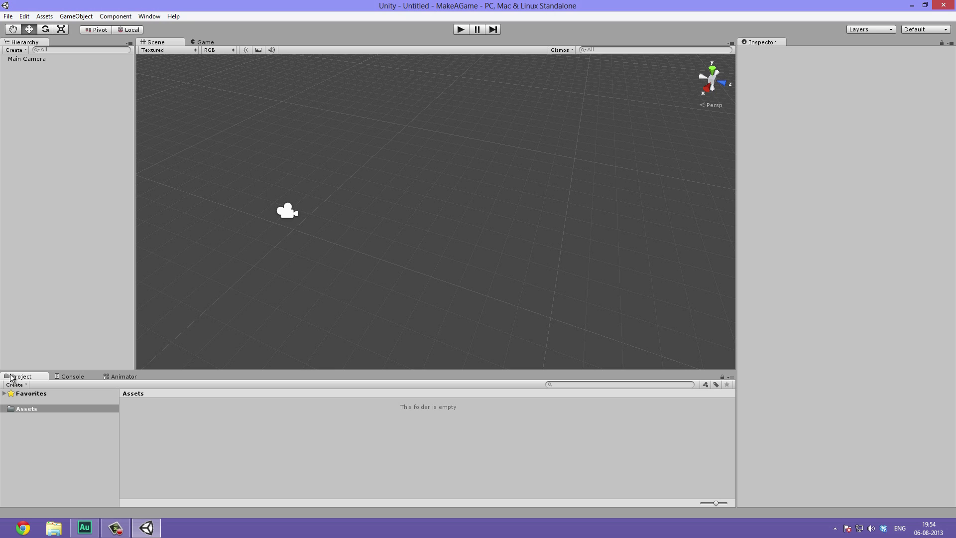
{"action": "left_click_drag", "start_coordinate": [282, 126], "coordinate": [287, 119], "text": "alt"}
{"action": "left_click_drag", "start_coordinate": [375, 143], "coordinate": [370, 141], "text": "alt"}
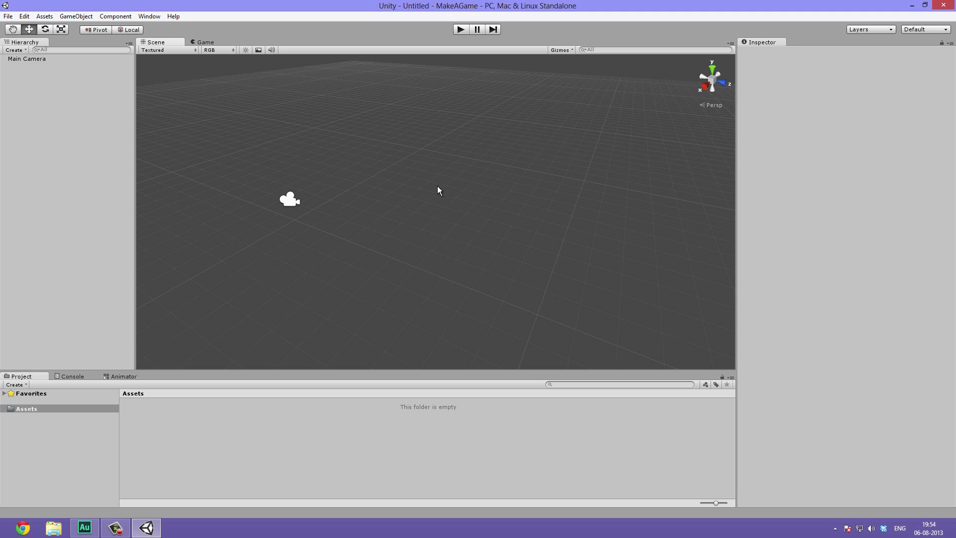
{"action": "left_click", "coordinate": [258, 50]}
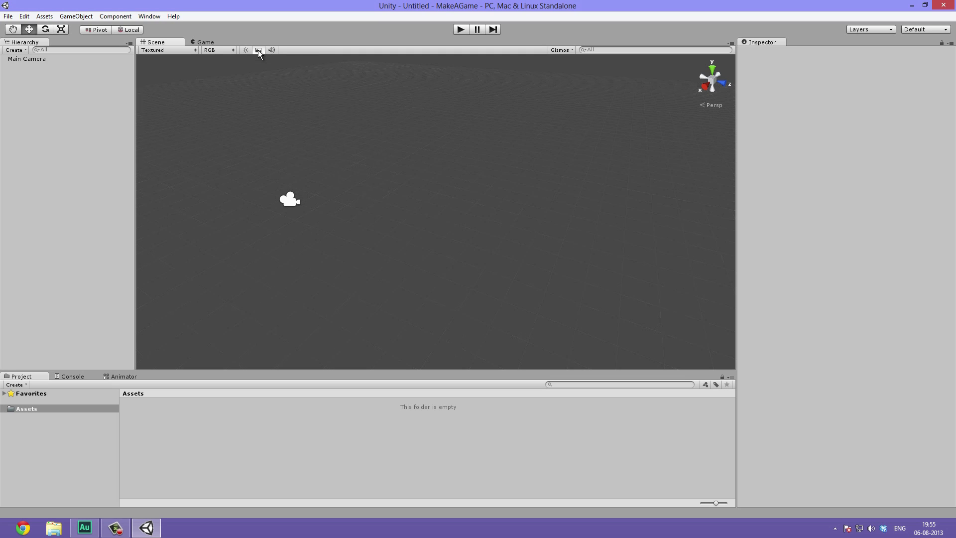
{"action": "left_click", "coordinate": [258, 49]}
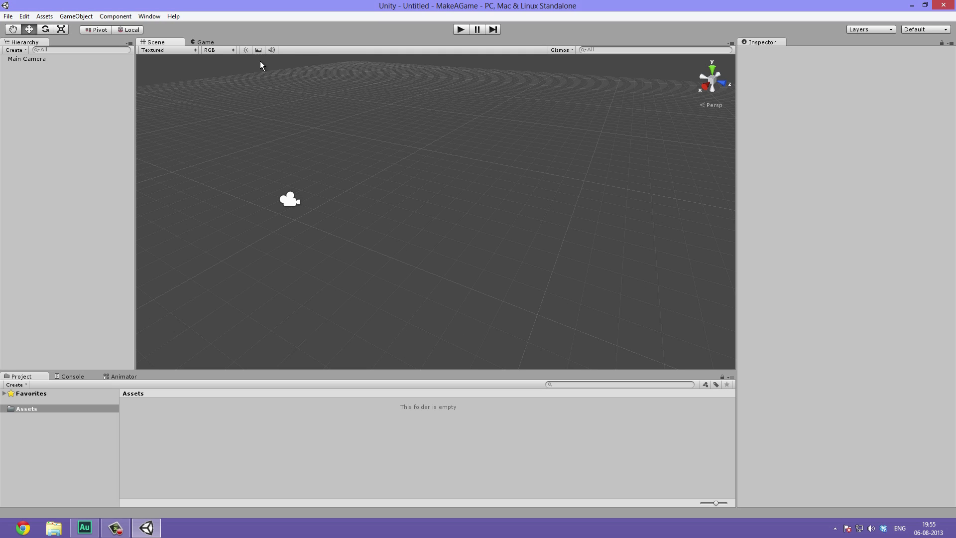
{"action": "left_click", "coordinate": [259, 50]}
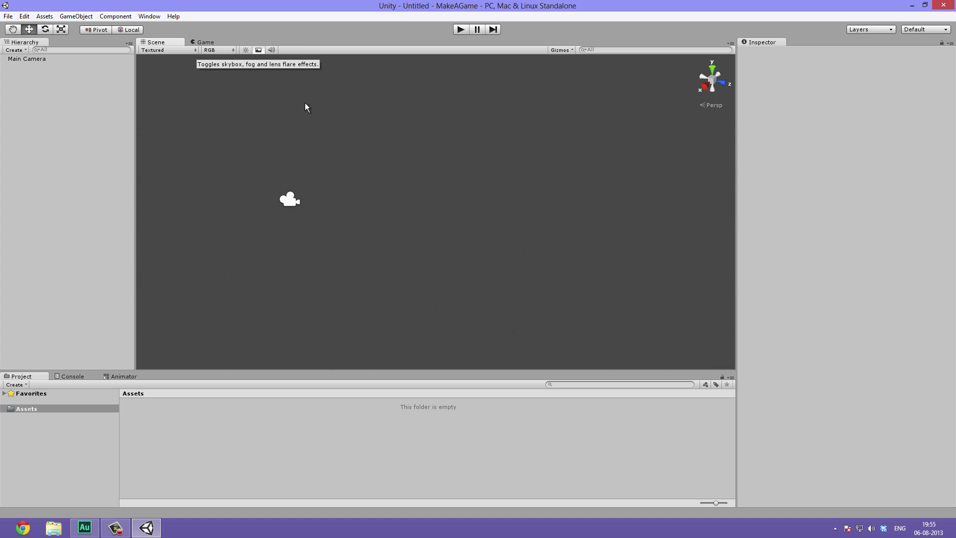
{"action": "left_click", "coordinate": [258, 49]}
{"action": "left_click_drag", "start_coordinate": [293, 66], "coordinate": [345, 119], "text": "alt"}
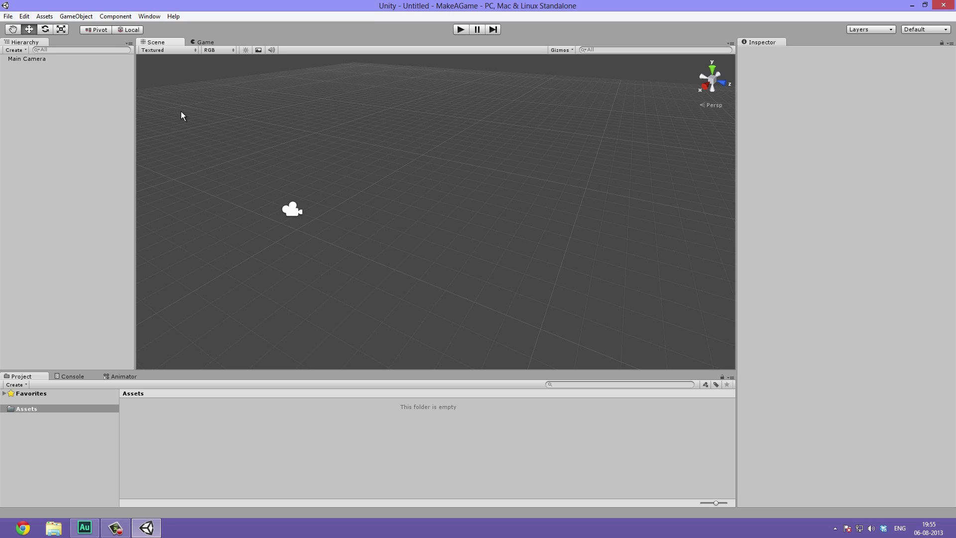
Step: Add a Cube via GameObject > Create Other and start editing its Transform position
{"action": "left_click", "coordinate": [75, 16]}
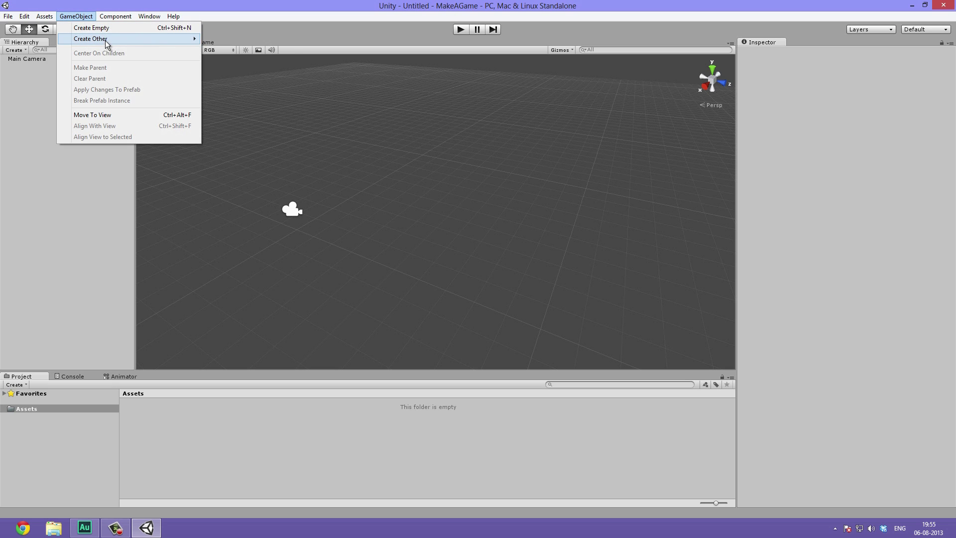
{"action": "mouse_move", "coordinate": [106, 39]}
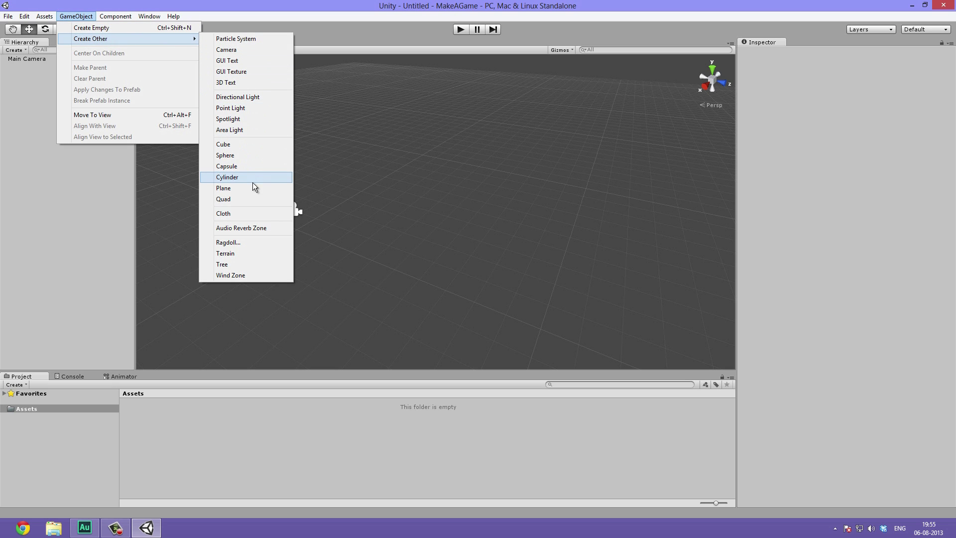
{"action": "left_click", "coordinate": [244, 148]}
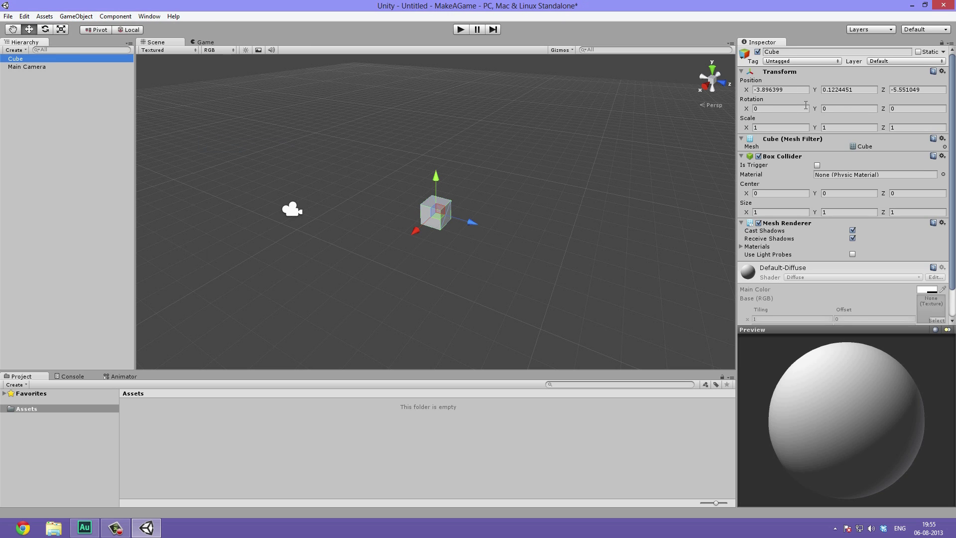
{"action": "left_click", "coordinate": [796, 71]}
{"action": "left_click", "coordinate": [796, 71]}
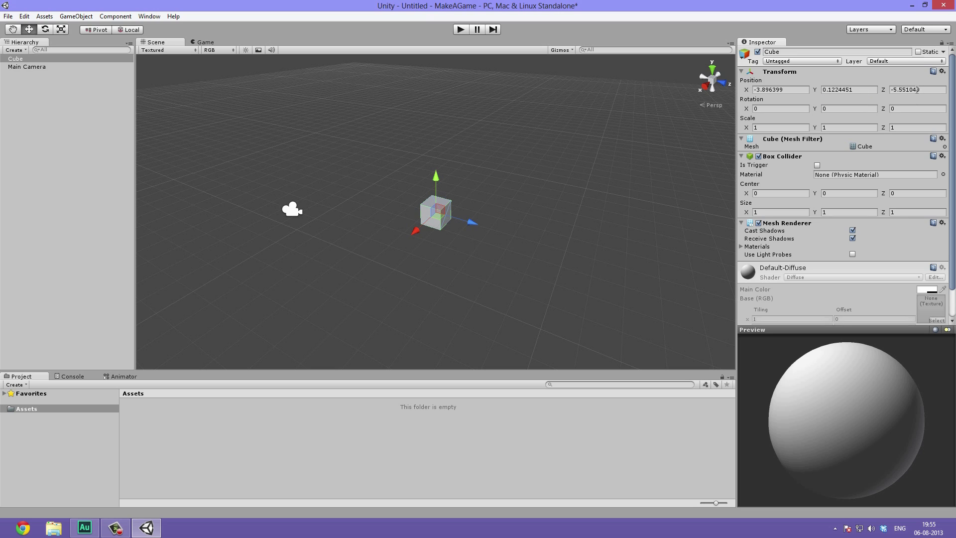
{"action": "left_click", "coordinate": [806, 91]}
{"action": "type", "text": "0"}
{"action": "key", "text": "Tab"}
{"action": "type", "text": "0"}
{"action": "key", "text": "Tab"}
{"action": "type", "text": "0"}
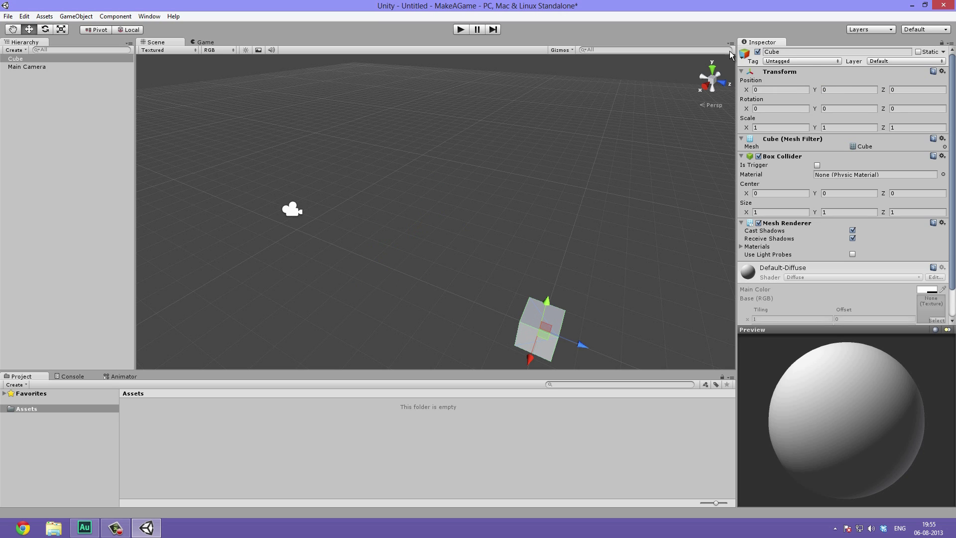
{"action": "middle_click_drag", "start_coordinate": [622, 124], "coordinate": [548, 96]}
{"action": "middle_click_drag", "start_coordinate": [444, 185], "coordinate": [487, 202]}
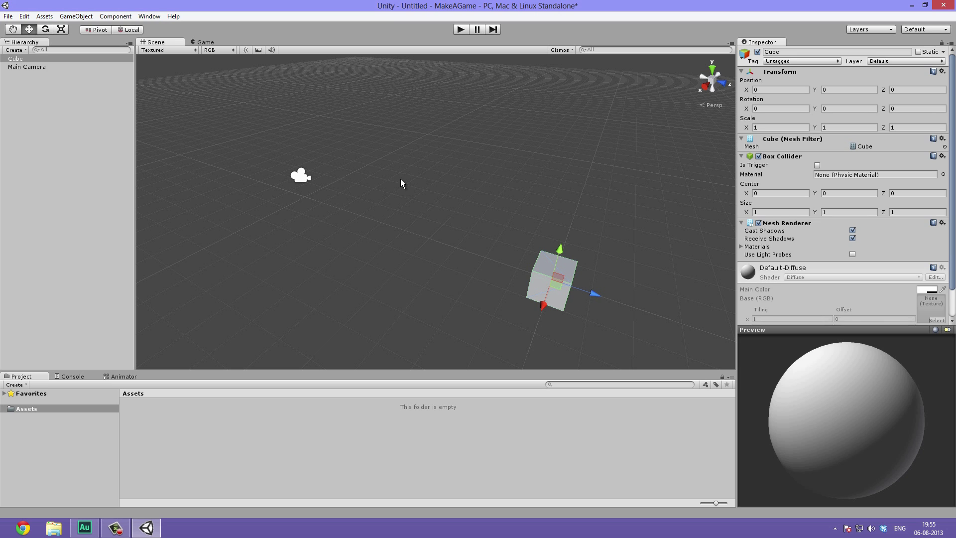
{"action": "key", "text": "f"}
{"action": "left_click_drag", "start_coordinate": [369, 153], "coordinate": [498, 125], "text": "alt"}
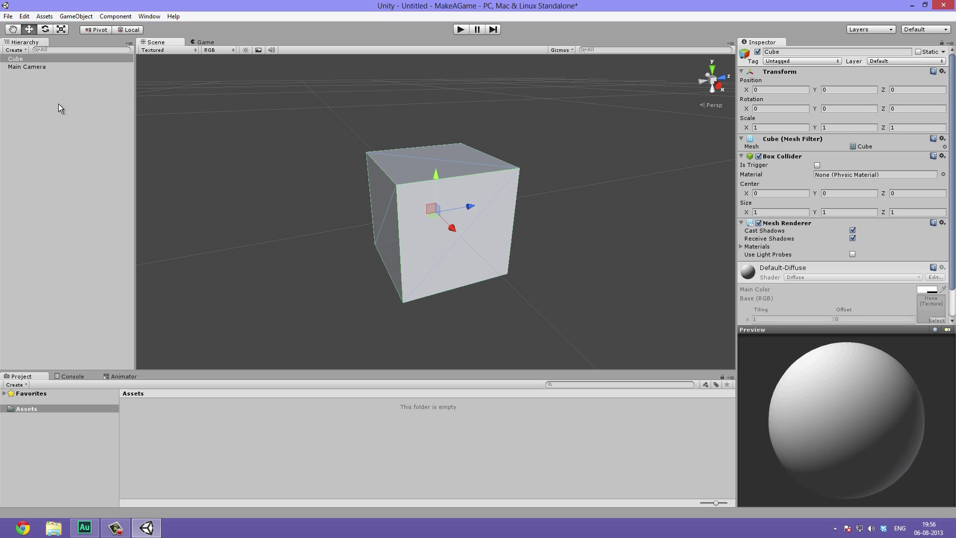
{"action": "left_click", "coordinate": [31, 67]}
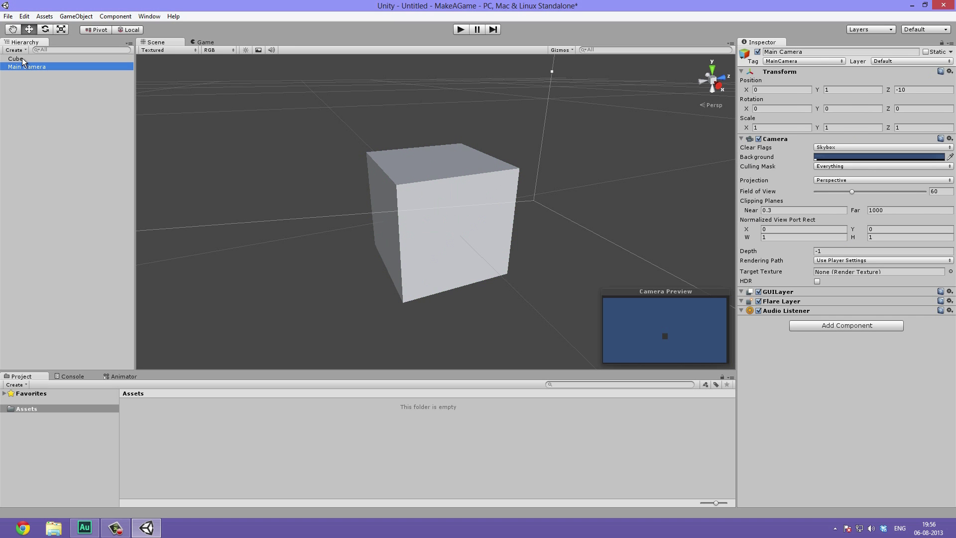
{"action": "key", "text": "f"}
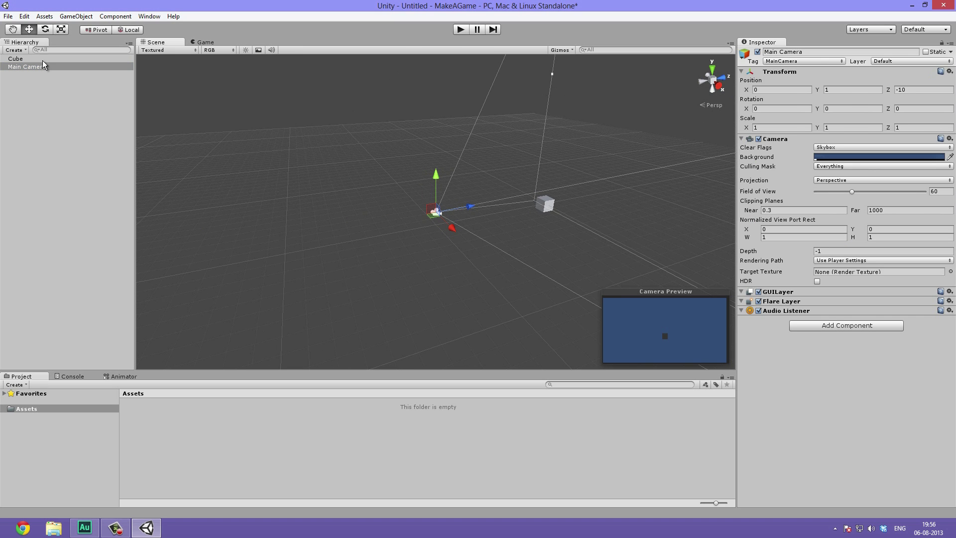
{"action": "left_click", "coordinate": [43, 59]}
{"action": "key", "text": "f"}
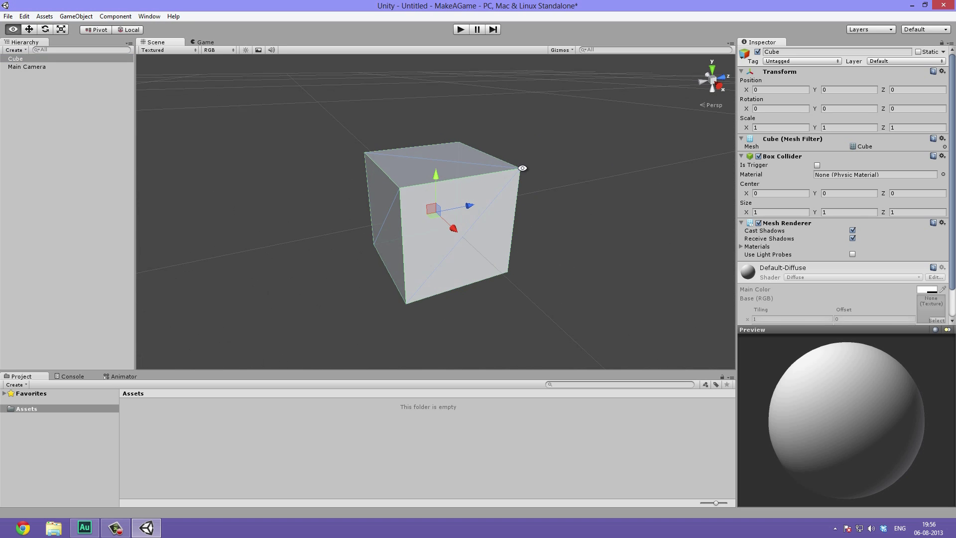
{"action": "scroll", "coordinate": [375, 157], "scroll_direction": "down", "scroll_amount": 5, "text": "alt"}
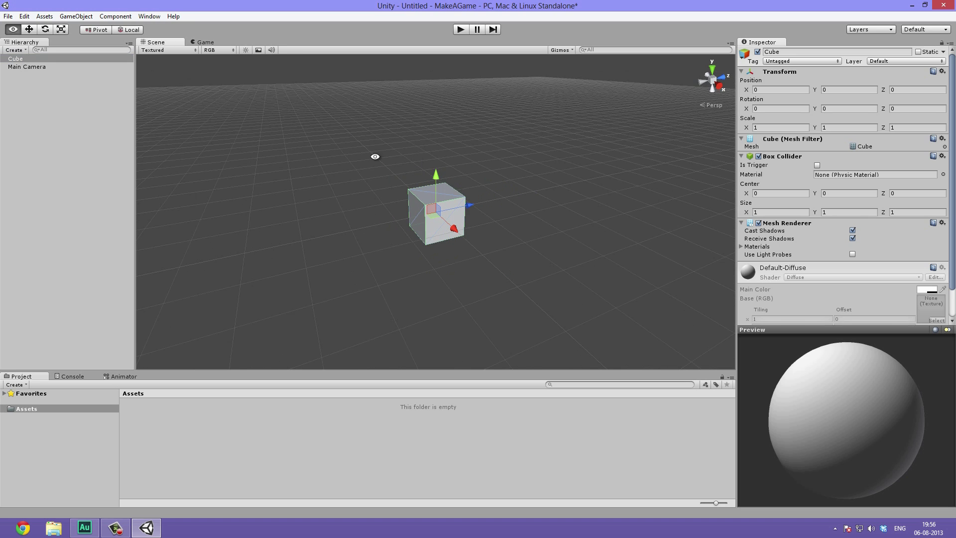
{"action": "left_click_drag", "start_coordinate": [375, 156], "coordinate": [487, 152], "text": "alt"}
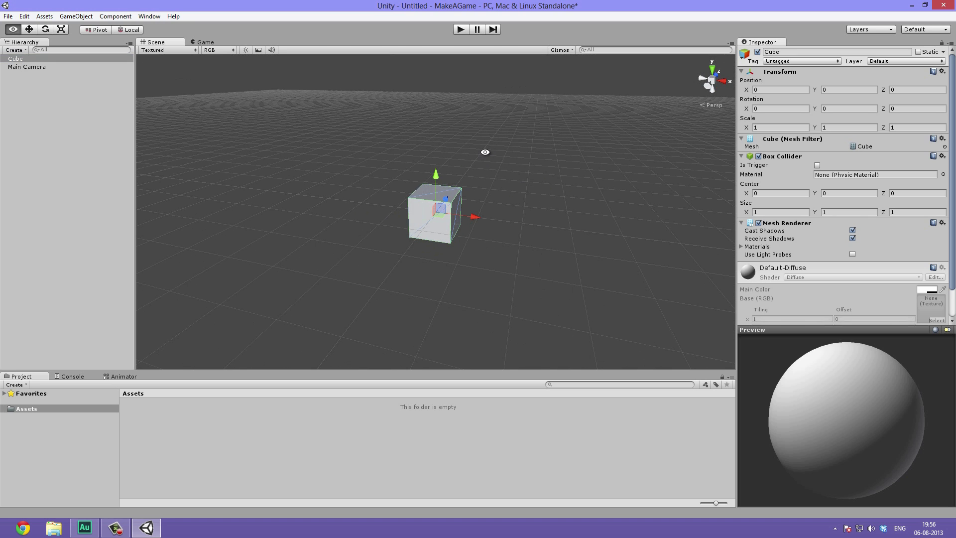
{"action": "left_click", "coordinate": [218, 43]}
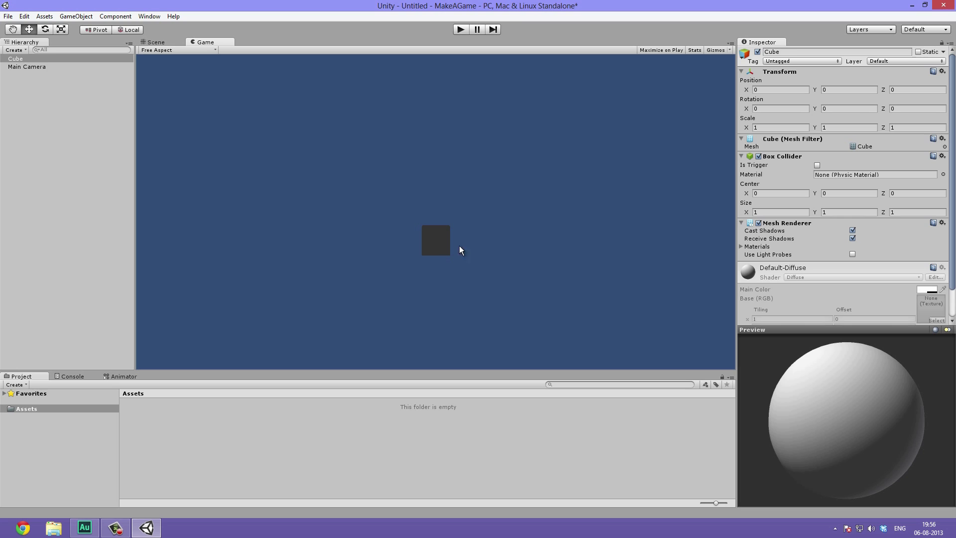
{"action": "left_click", "coordinate": [161, 44]}
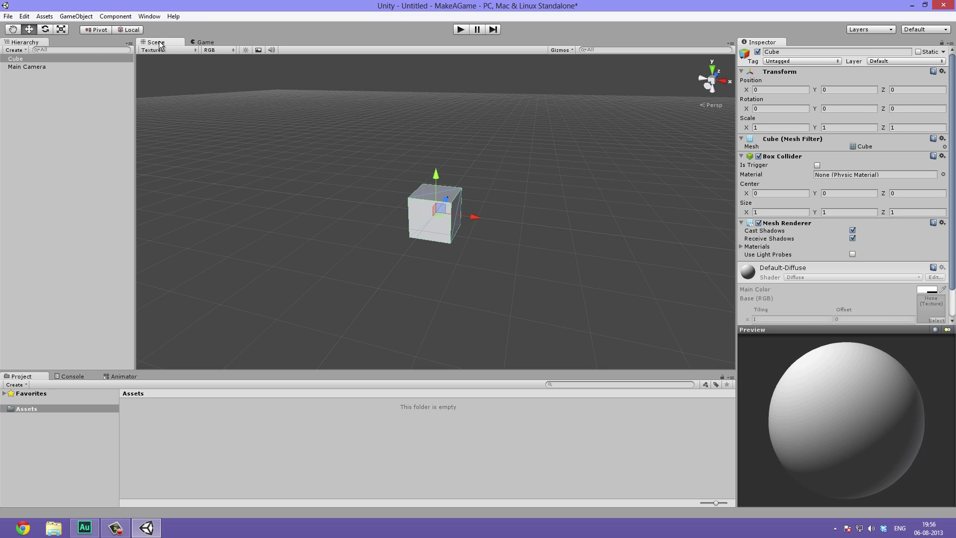
Step: Set the cube's Scale X to 10 and orbit around to inspect the long platform
{"action": "left_click", "coordinate": [772, 128]}
{"action": "type", "text": "10"}
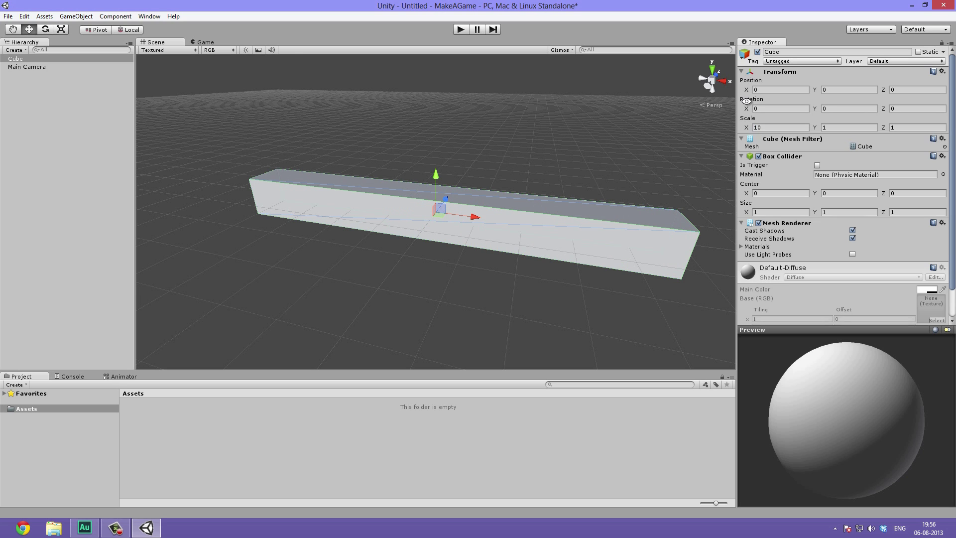
{"action": "left_click_drag", "start_coordinate": [669, 156], "coordinate": [573, 200], "text": "alt"}
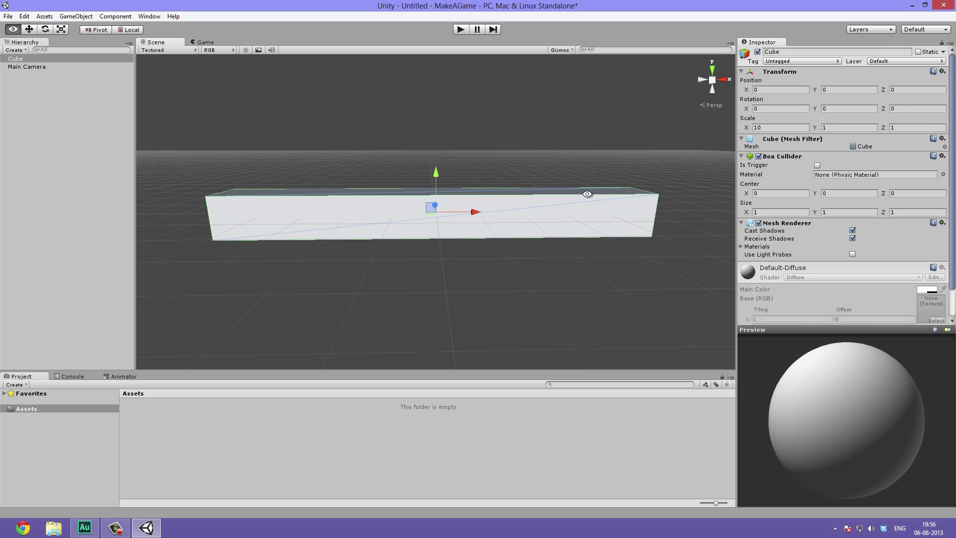
{"action": "left_click_drag", "start_coordinate": [576, 207], "coordinate": [543, 229], "text": "alt"}
{"action": "left_click_drag", "start_coordinate": [457, 226], "coordinate": [561, 267], "text": "alt"}
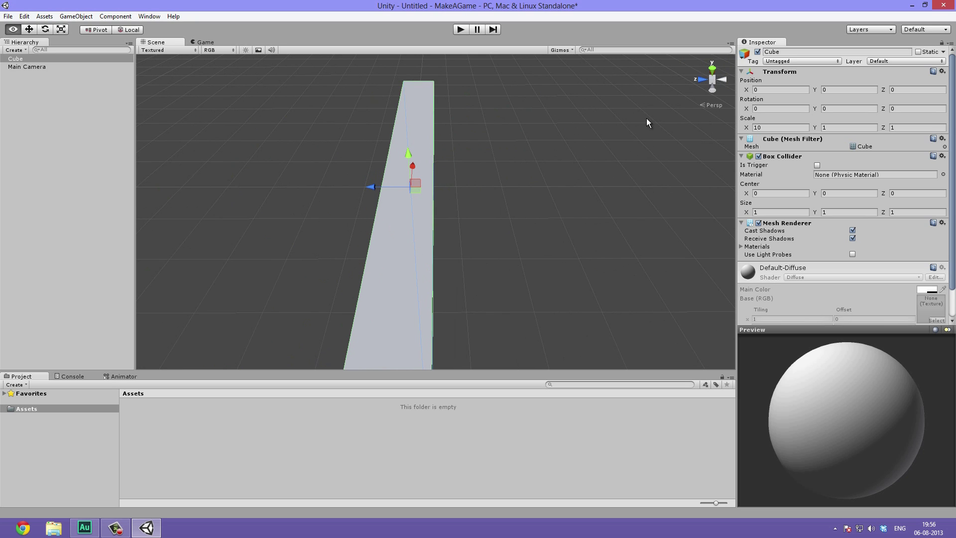
{"action": "left_click_drag", "start_coordinate": [576, 178], "coordinate": [329, 95], "text": "alt"}
{"action": "left_click_drag", "start_coordinate": [424, 219], "coordinate": [344, 150], "text": "alt"}
{"action": "left_click", "coordinate": [76, 17]}
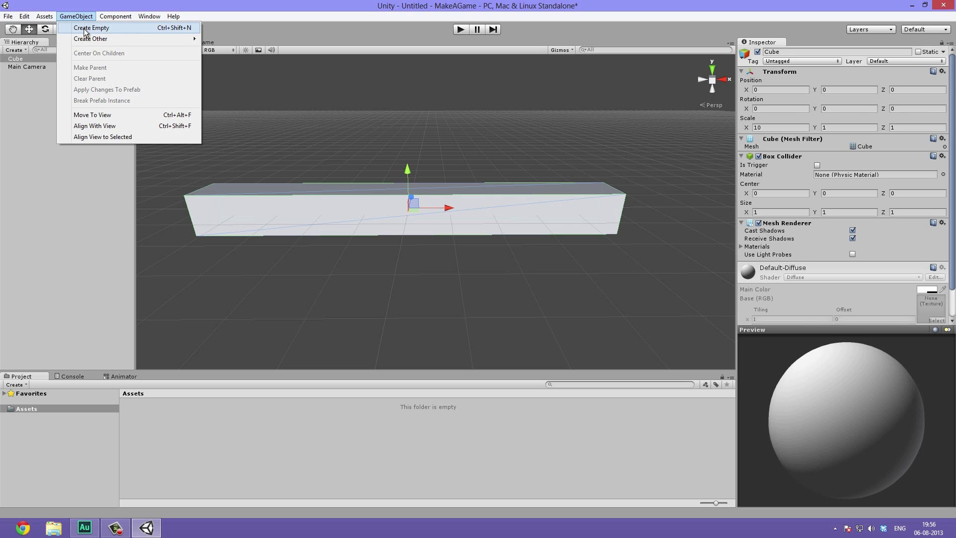
Step: Add a Sphere and set its position to 0, 0, 0
{"action": "mouse_move", "coordinate": [91, 39]}
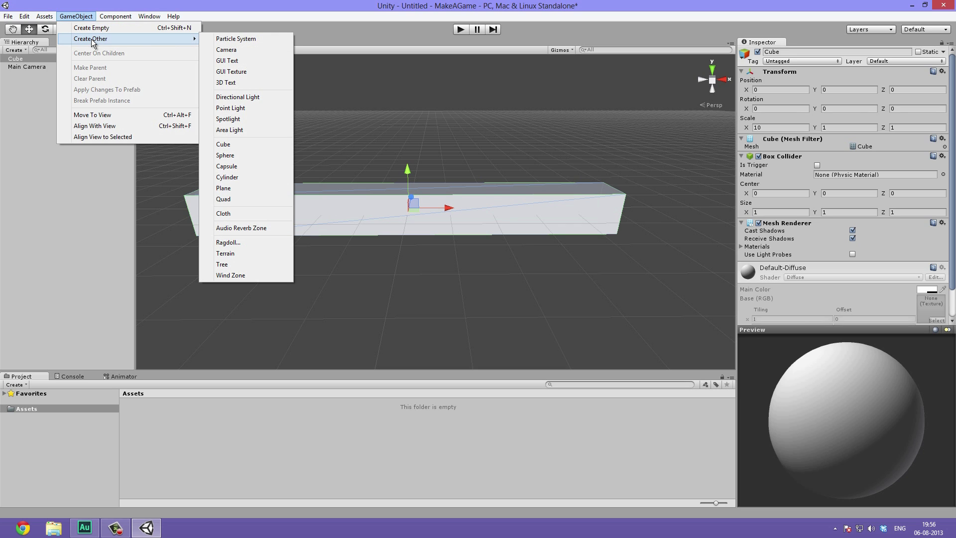
{"action": "left_click", "coordinate": [250, 155]}
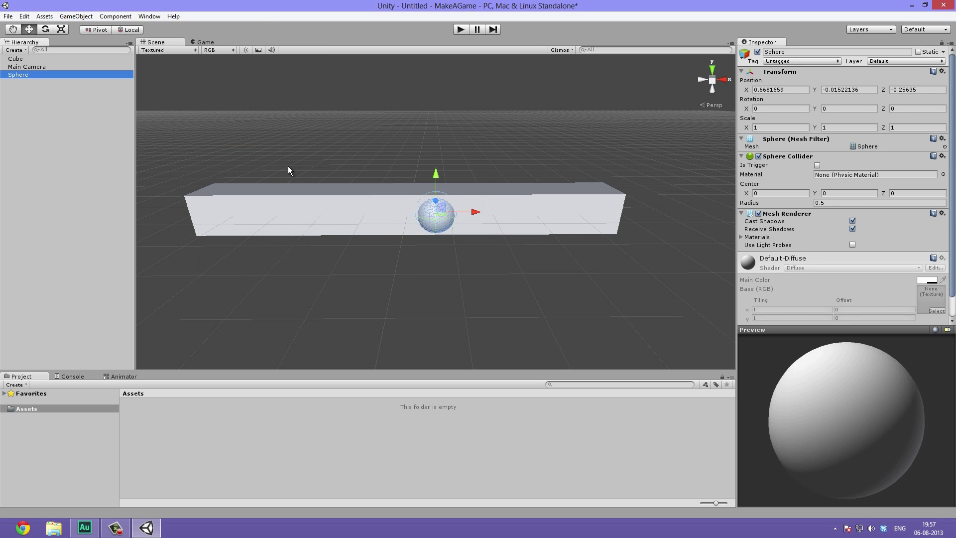
{"action": "left_click", "coordinate": [796, 89]}
{"action": "type", "text": "0"}
{"action": "key", "text": "Tab"}
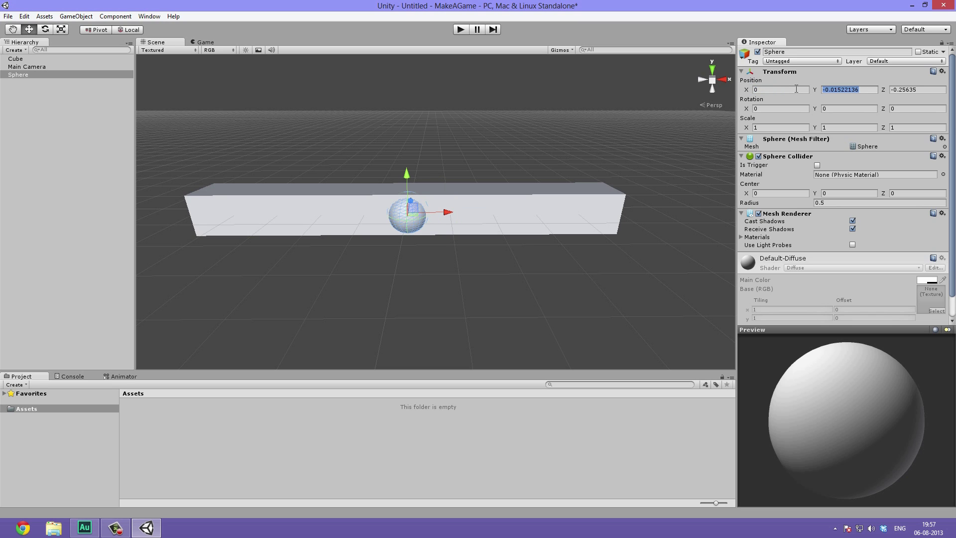
{"action": "type", "text": "0"}
{"action": "key", "text": "Tab"}
{"action": "type", "text": "0"}
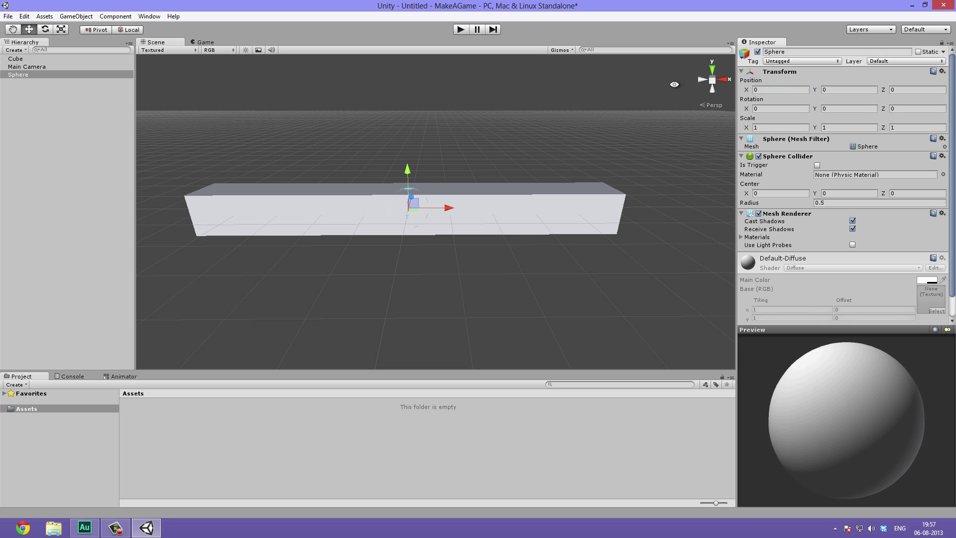
Step: Raise the sphere to Y about 1.07 so it rests on the platform
{"action": "left_click_drag", "start_coordinate": [379, 165], "coordinate": [400, 132], "text": "alt"}
{"action": "key", "text": "f"}
{"action": "left_click_drag", "start_coordinate": [516, 247], "coordinate": [419, 290], "text": "alt"}
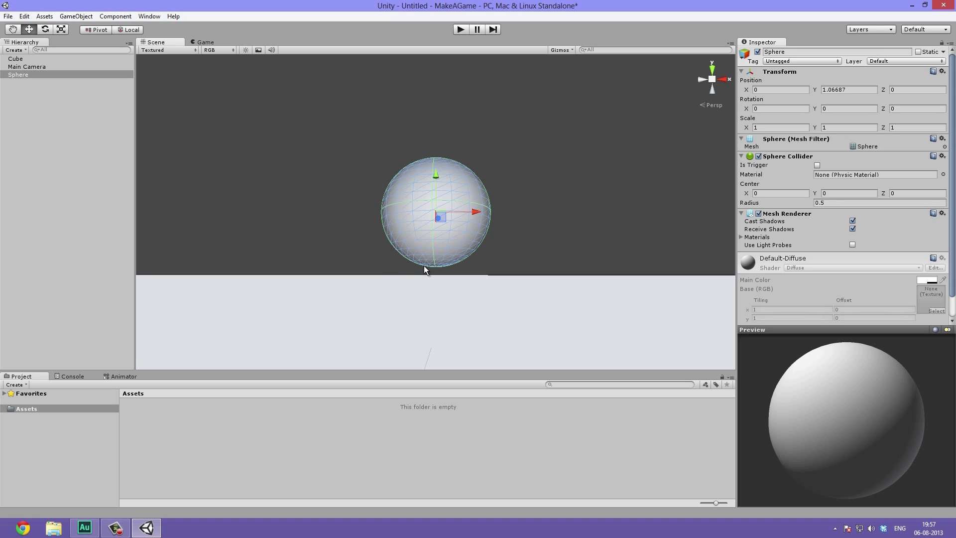
{"action": "scroll", "coordinate": [433, 249], "scroll_direction": "down", "scroll_amount": 3}
{"action": "scroll", "coordinate": [529, 154], "scroll_direction": "down", "scroll_amount": 4}
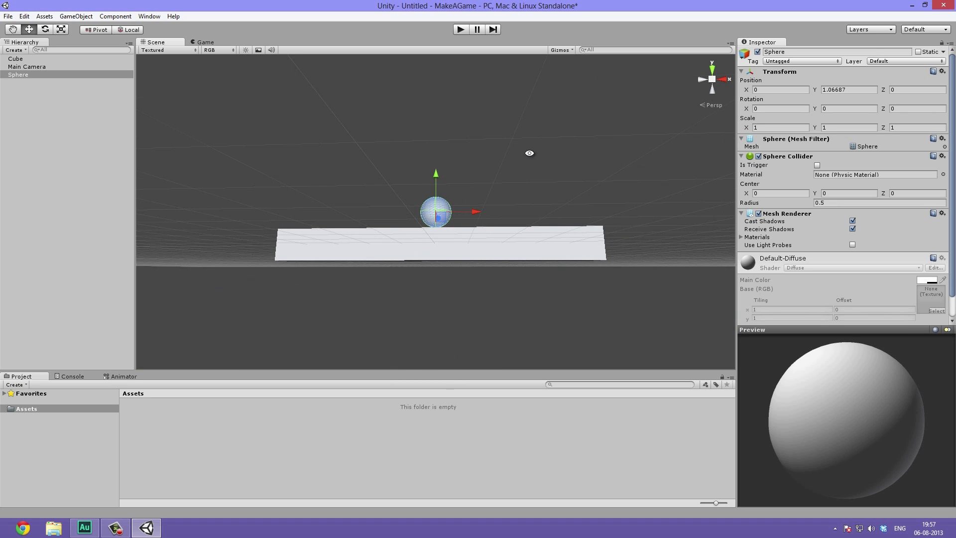
{"action": "left_click_drag", "start_coordinate": [529, 154], "coordinate": [543, 224], "text": "alt"}
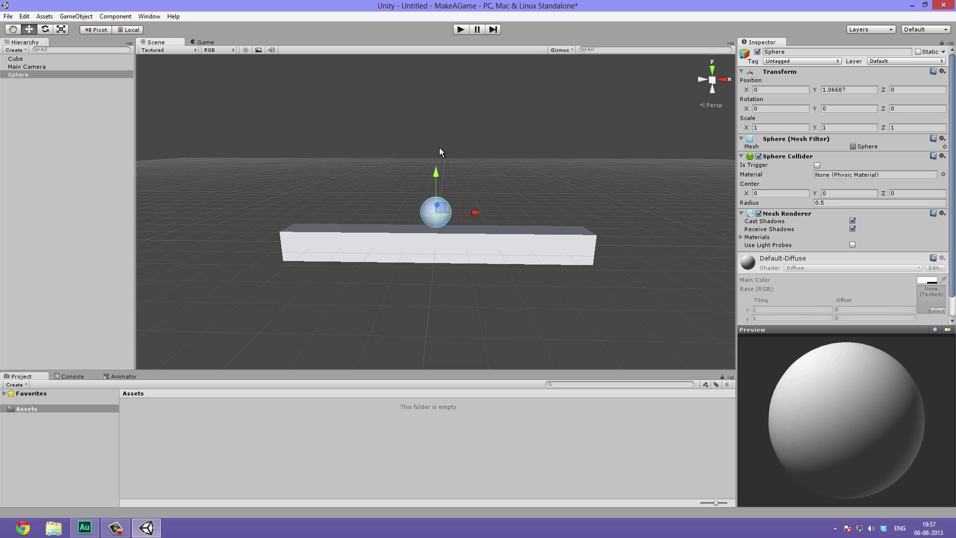
Step: Rename the Sphere to Ball using the Inspector's name field
{"action": "right_click", "coordinate": [28, 76]}
{"action": "left_click", "coordinate": [16, 106]}
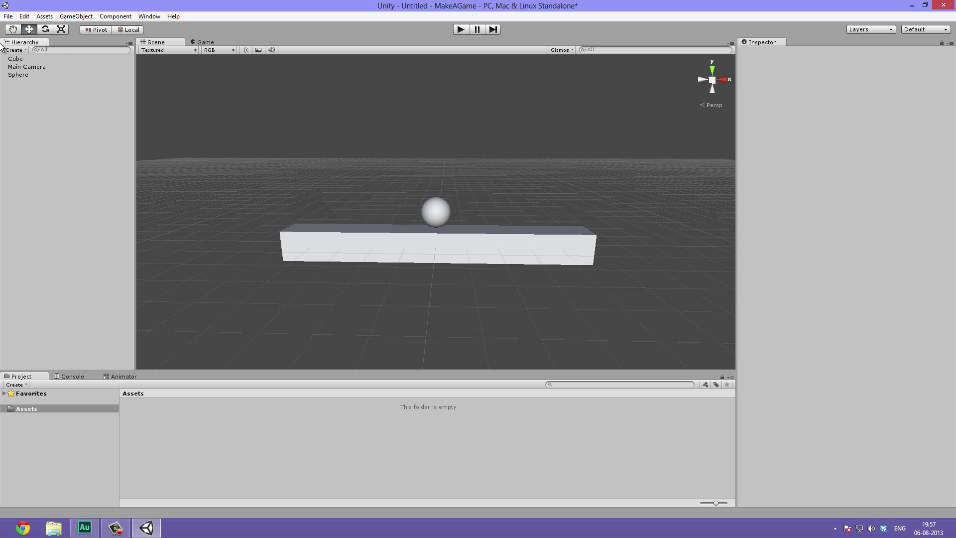
{"action": "right_click", "coordinate": [20, 75]}
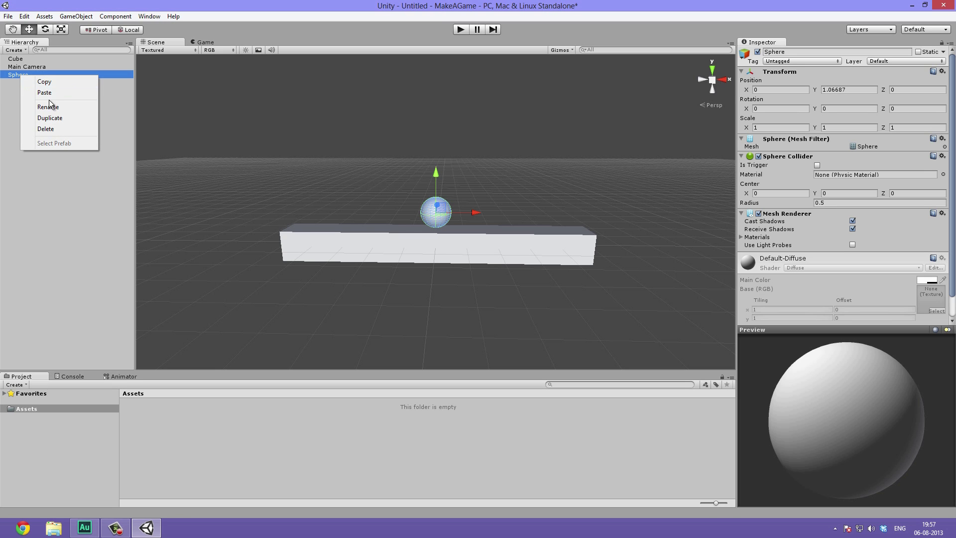
{"action": "left_click", "coordinate": [6, 94]}
{"action": "left_click", "coordinate": [17, 76]}
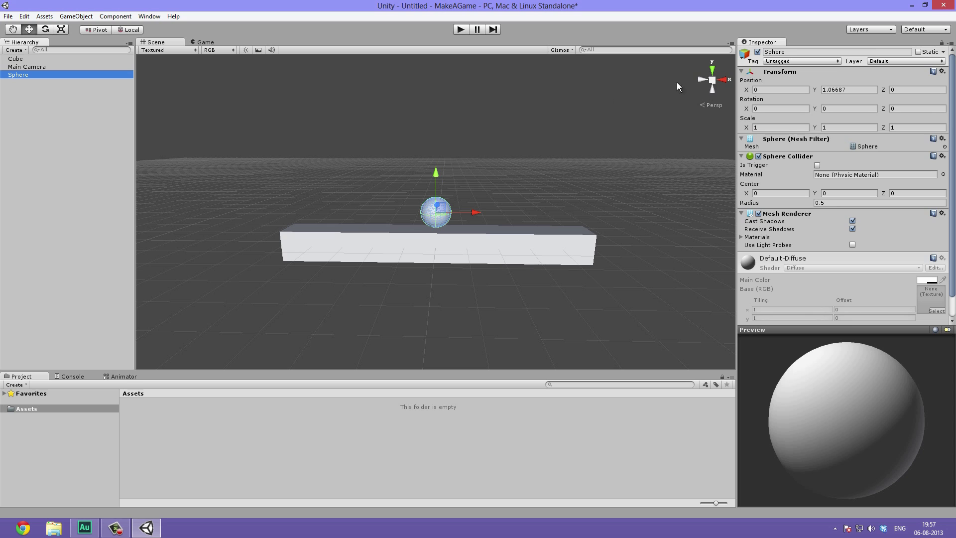
{"action": "left_click", "coordinate": [795, 51]}
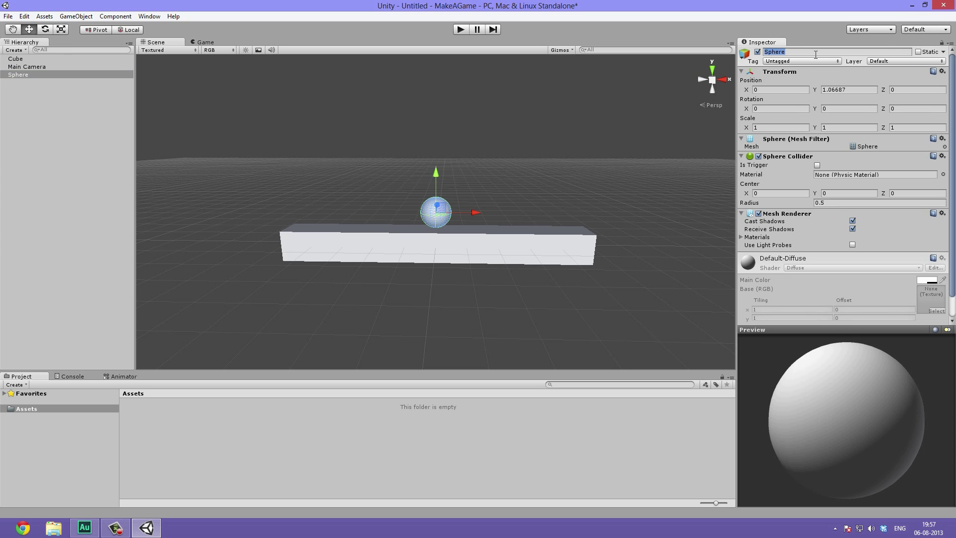
{"action": "key", "text": "BackSpace"}
{"action": "left_click", "coordinate": [758, 52]}
{"action": "left_click", "coordinate": [758, 52]}
{"action": "type", "text": "Ball"}
{"action": "key", "text": "Return"}
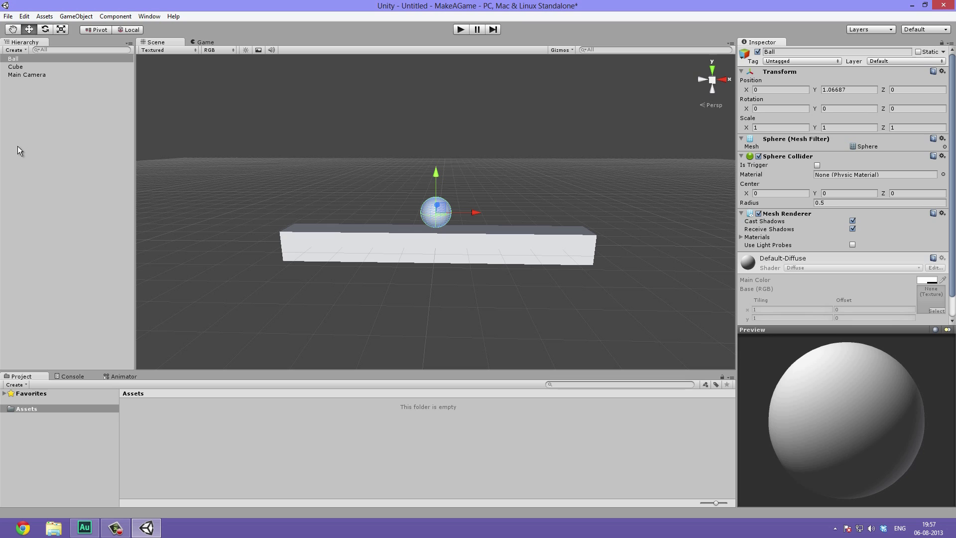
Step: Rename the Cube platform to Ground from its Hierarchy context menu
{"action": "left_click", "coordinate": [40, 85]}
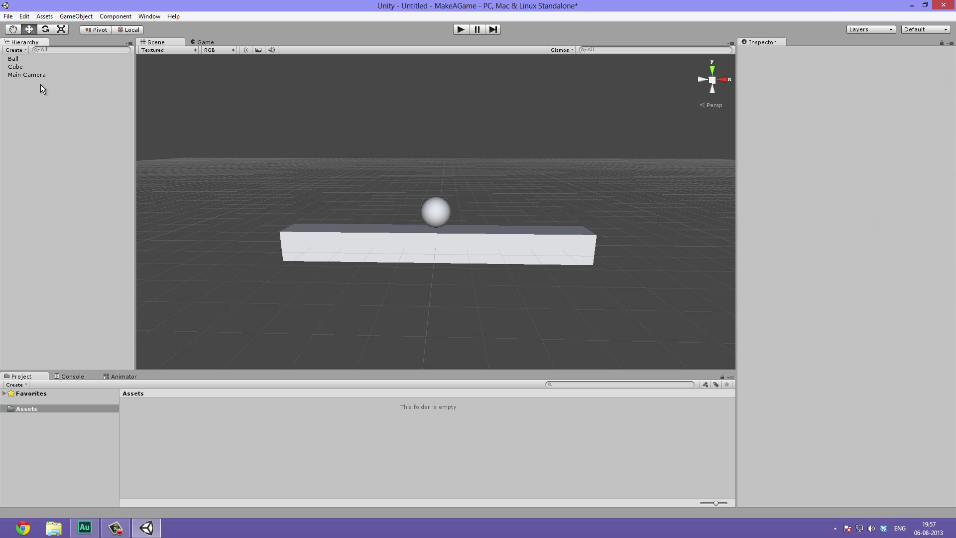
{"action": "left_click", "coordinate": [22, 75]}
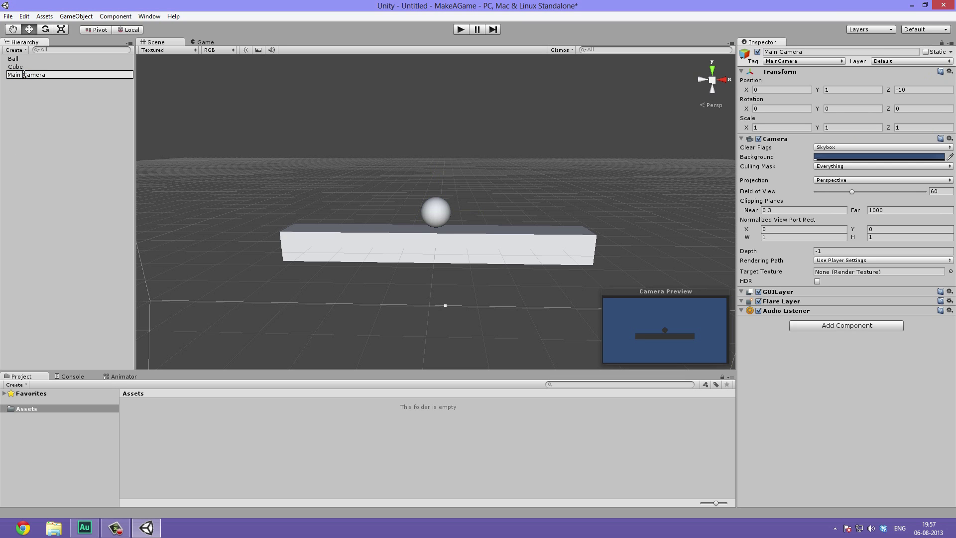
{"action": "left_click", "coordinate": [44, 117]}
{"action": "left_click", "coordinate": [18, 66]}
{"action": "left_click", "coordinate": [20, 59]}
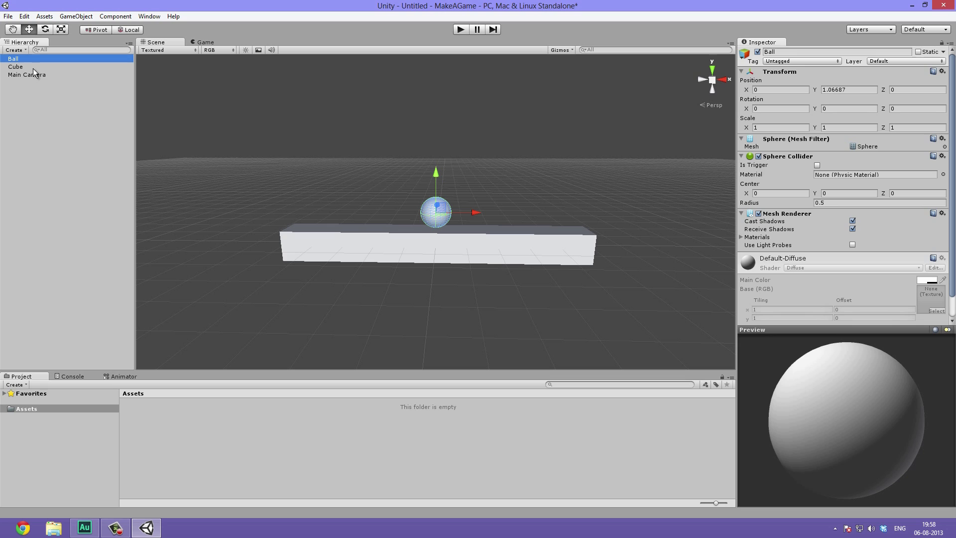
{"action": "left_click", "coordinate": [27, 69]}
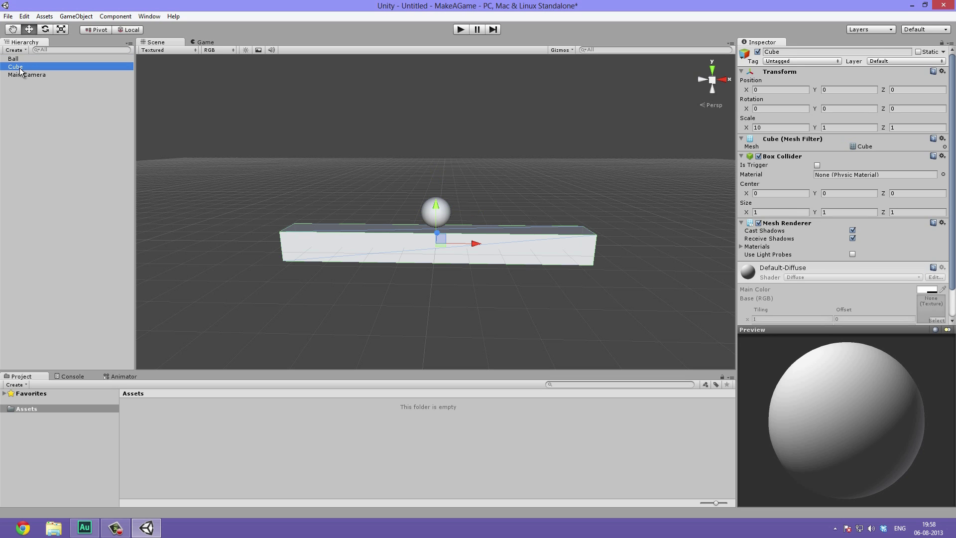
{"action": "right_click", "coordinate": [20, 72]}
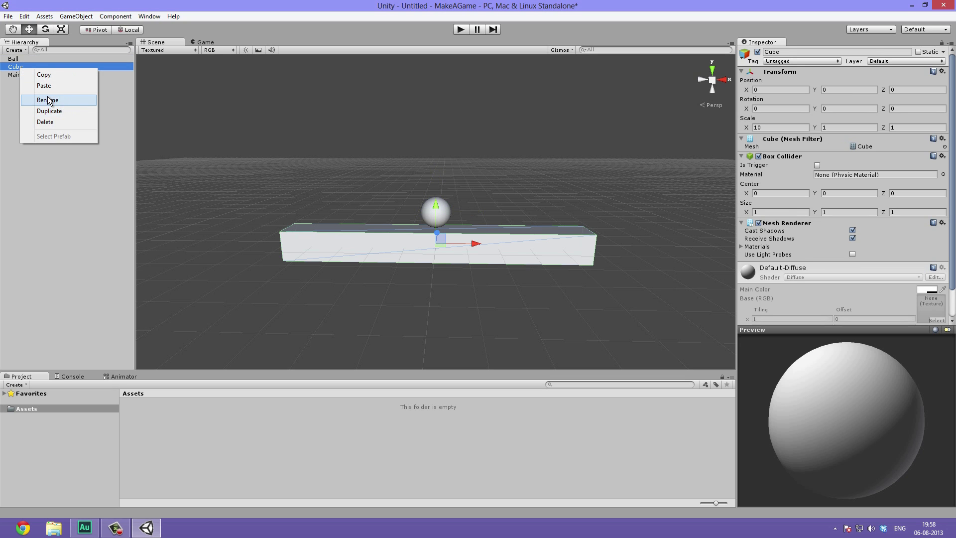
{"action": "left_click", "coordinate": [50, 99]}
{"action": "type", "text": "Ground"}
{"action": "key", "text": "Return"}
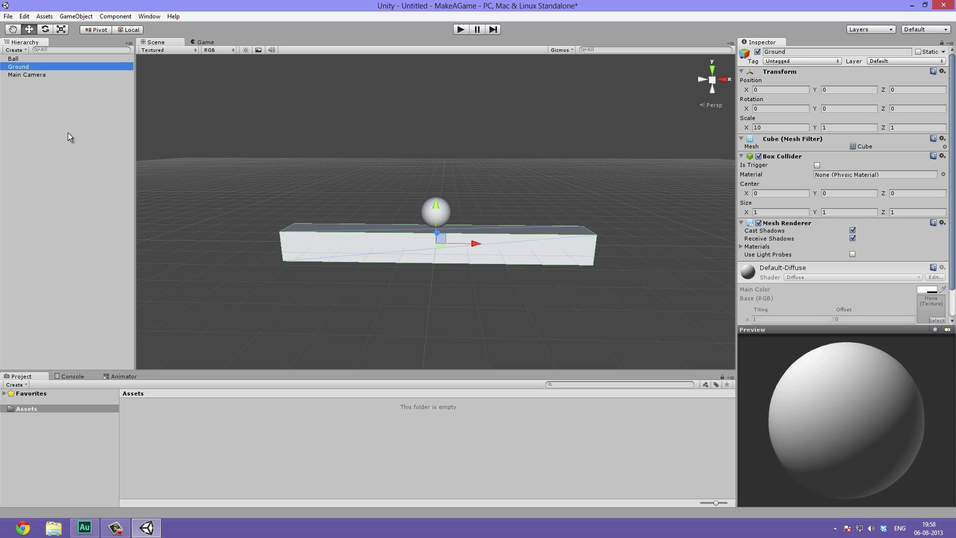
Step: Rename Main Camera to MainCamera from its Hierarchy context menu
{"action": "left_click", "coordinate": [35, 73]}
{"action": "right_click", "coordinate": [30, 71]}
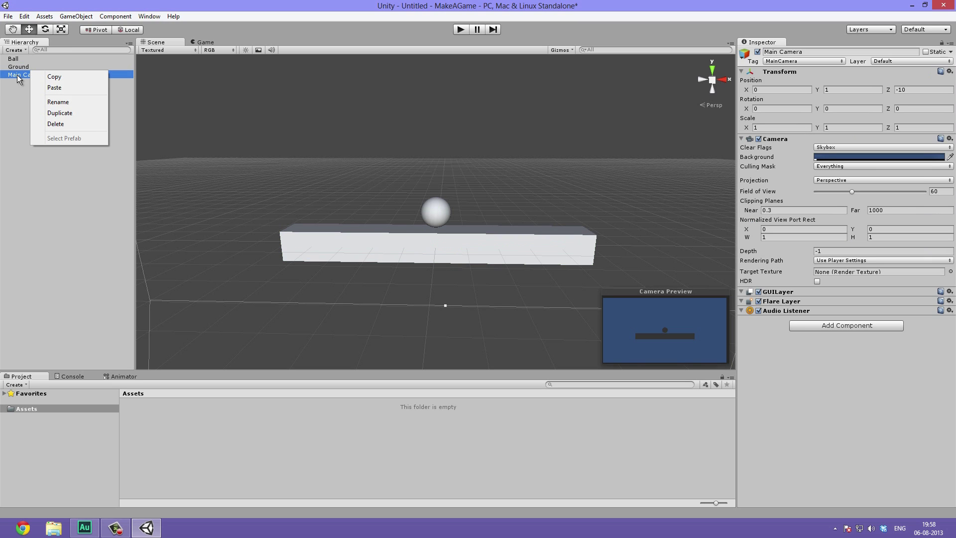
{"action": "left_click", "coordinate": [70, 102]}
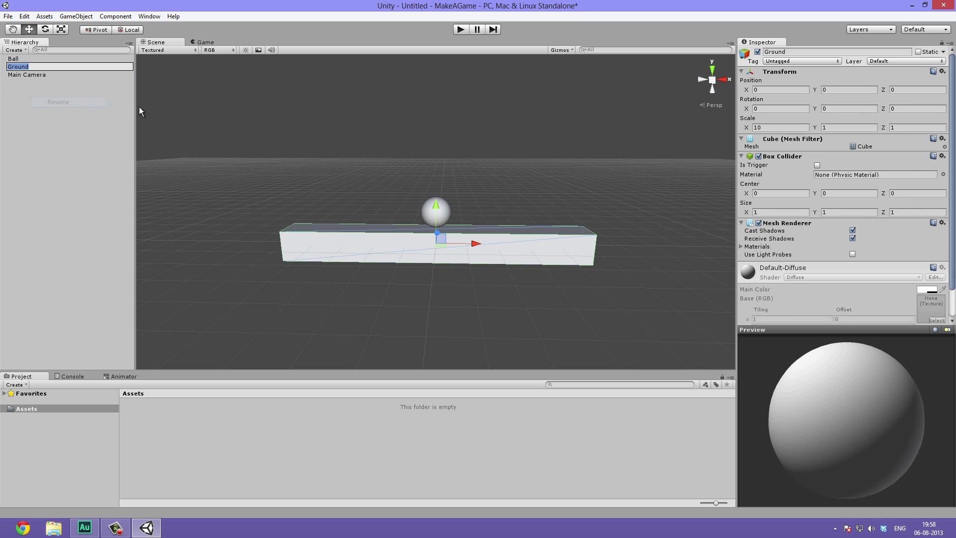
{"action": "left_click", "coordinate": [42, 84]}
{"action": "right_click", "coordinate": [38, 75]}
{"action": "left_click", "coordinate": [67, 105]}
{"action": "key", "text": "BackSpace"}
{"action": "type", "text": "MainCamera"}
{"action": "key", "text": "Return"}
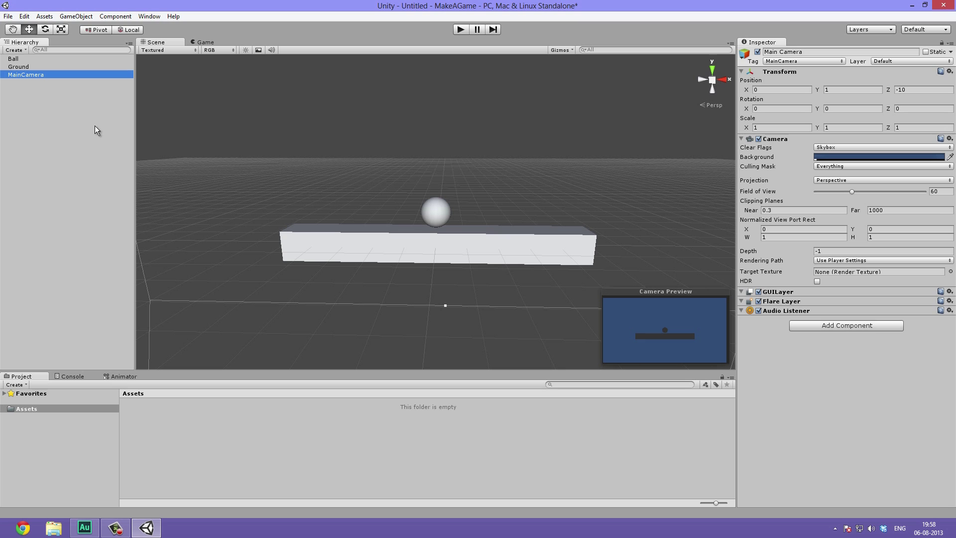
{"action": "left_click", "coordinate": [73, 101]}
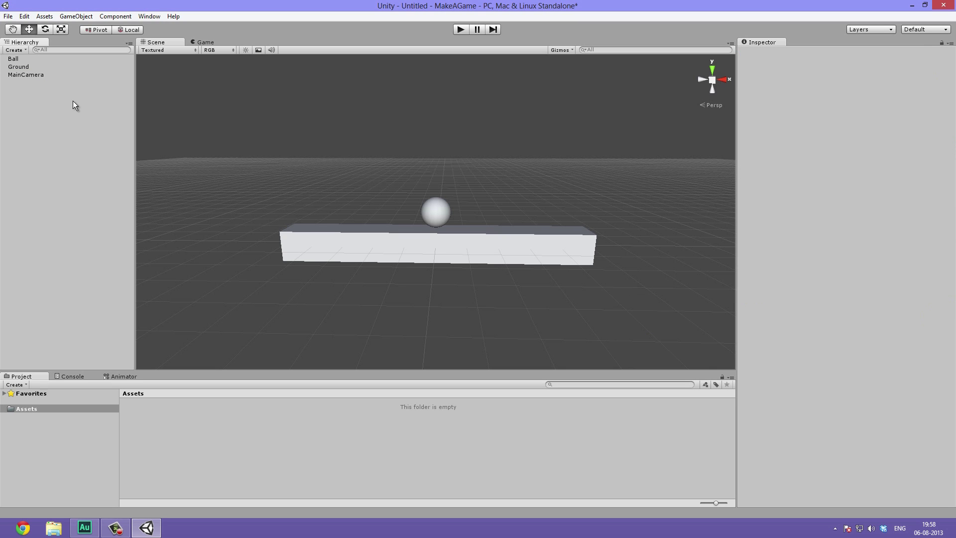
{"action": "left_click", "coordinate": [214, 44]}
{"action": "left_click", "coordinate": [463, 28]}
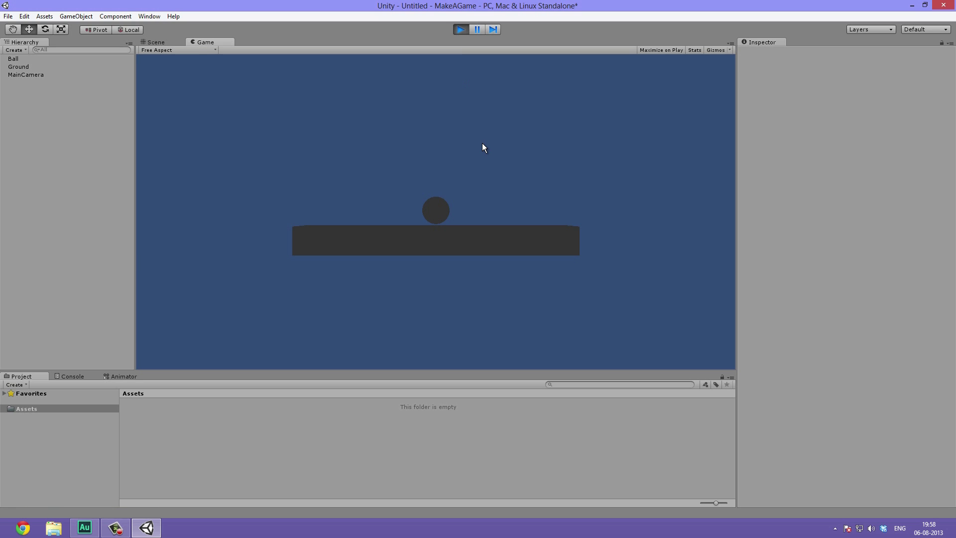
{"action": "left_click", "coordinate": [463, 30]}
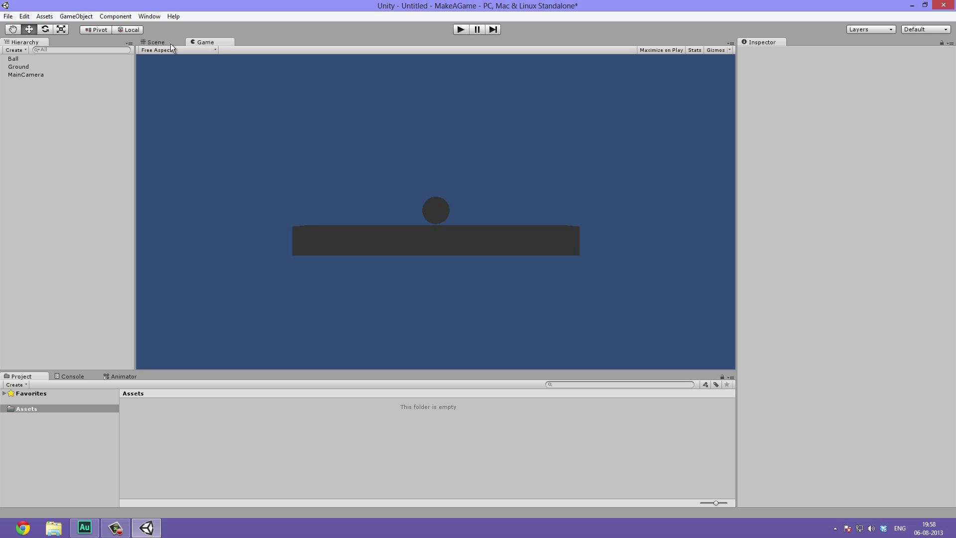
{"action": "left_click", "coordinate": [169, 43]}
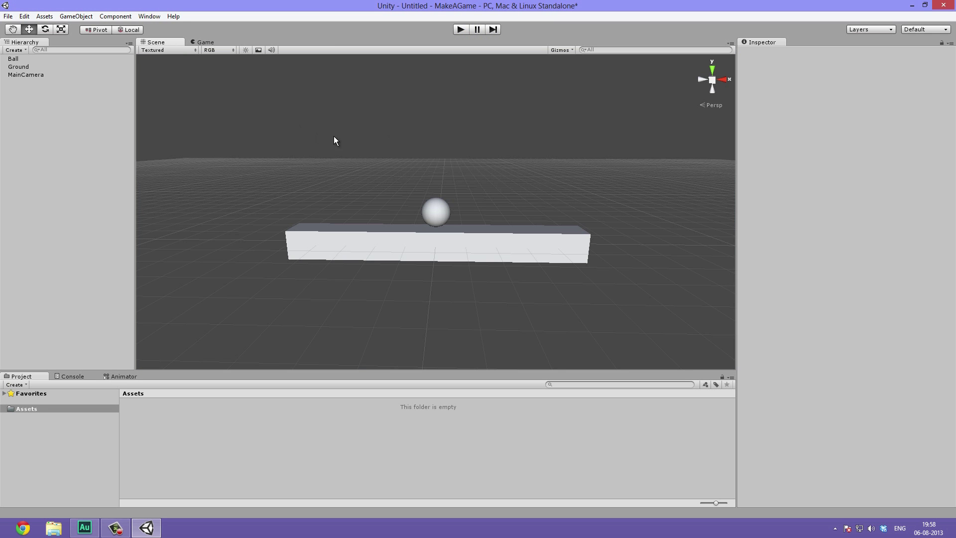
{"action": "left_click_drag", "start_coordinate": [390, 133], "coordinate": [436, 159], "text": "alt"}
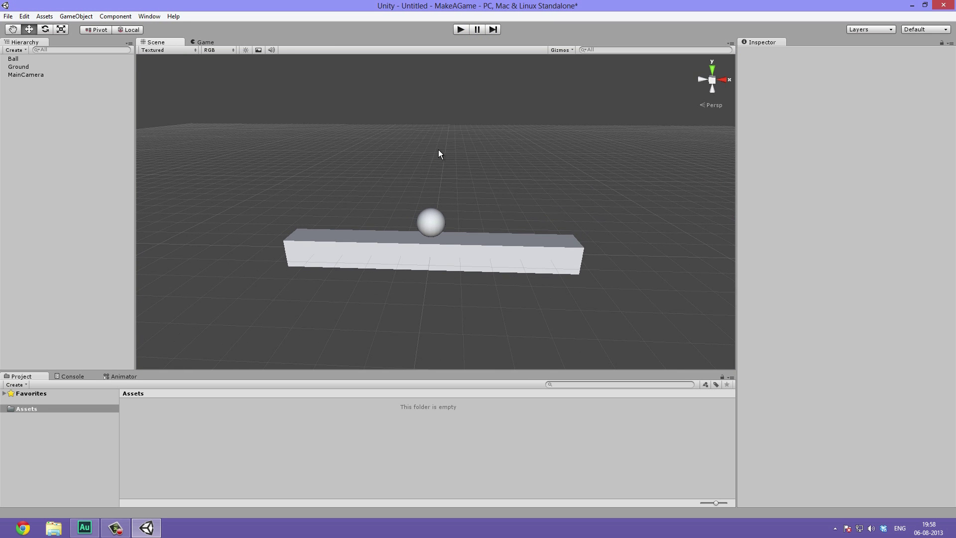
{"action": "middle_click_drag", "start_coordinate": [433, 145], "coordinate": [420, 124]}
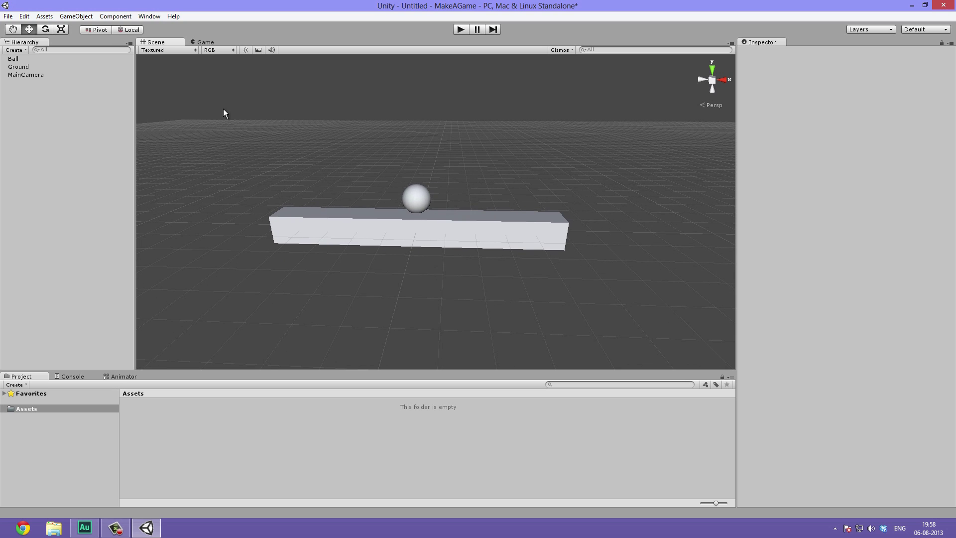
{"action": "left_click", "coordinate": [211, 43]}
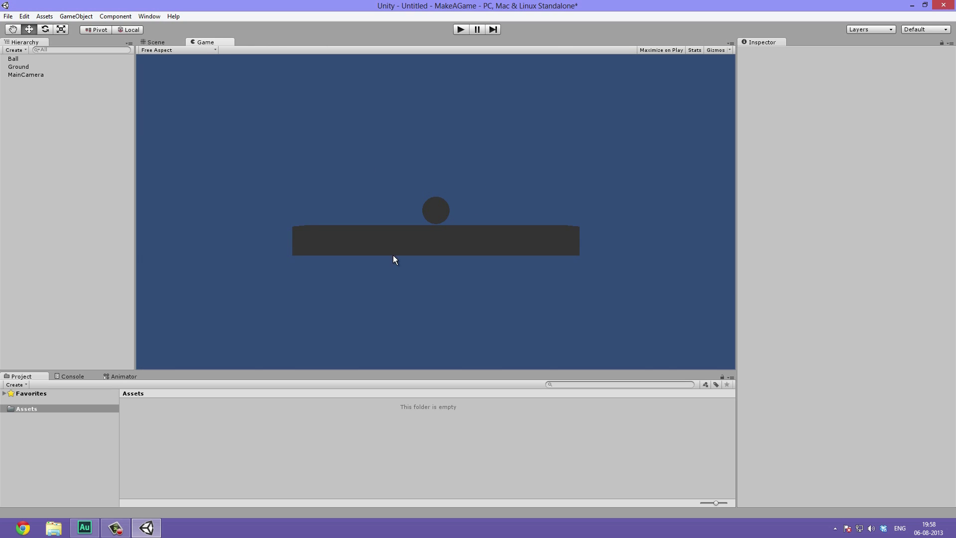
{"action": "left_click", "coordinate": [156, 42]}
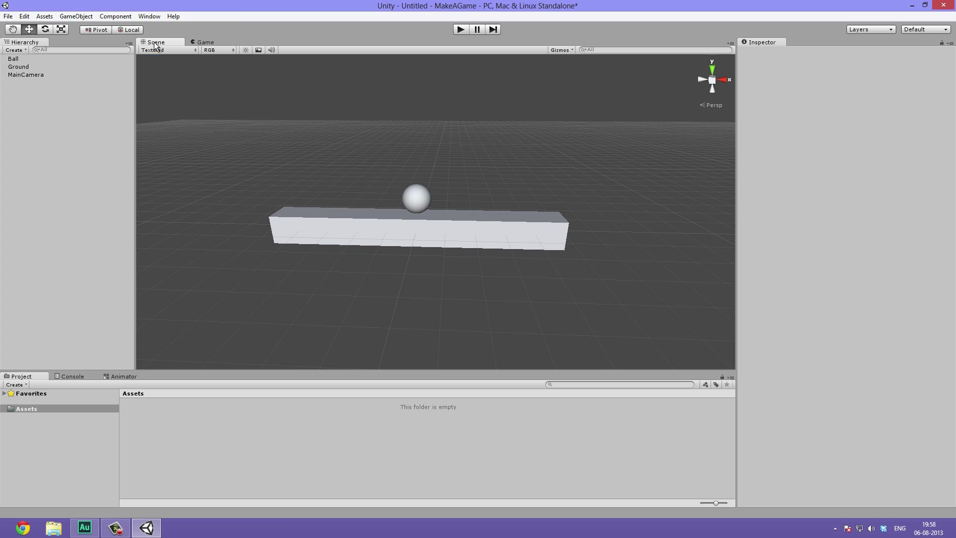
Step: Add a Point Light via GameObject > Create Other and orbit around it
{"action": "left_click", "coordinate": [87, 18]}
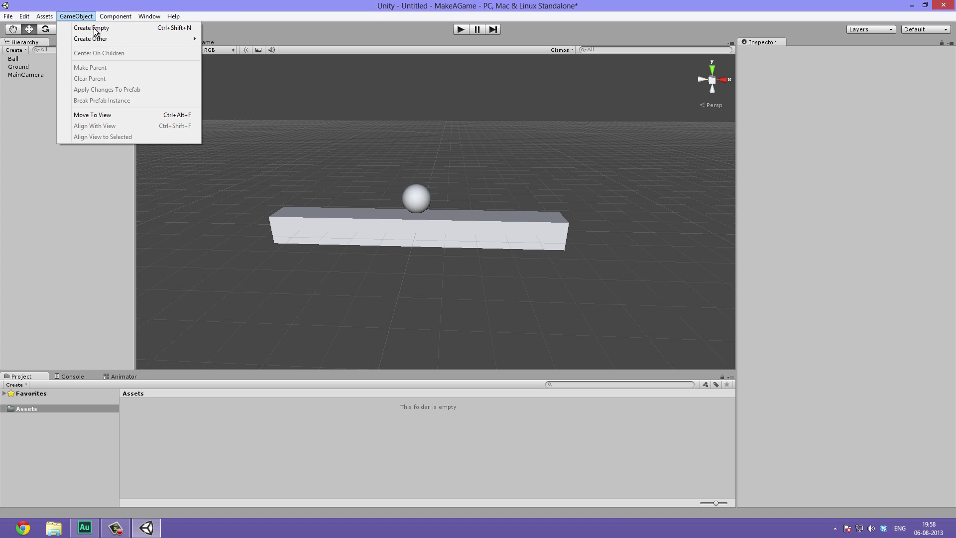
{"action": "mouse_move", "coordinate": [108, 39]}
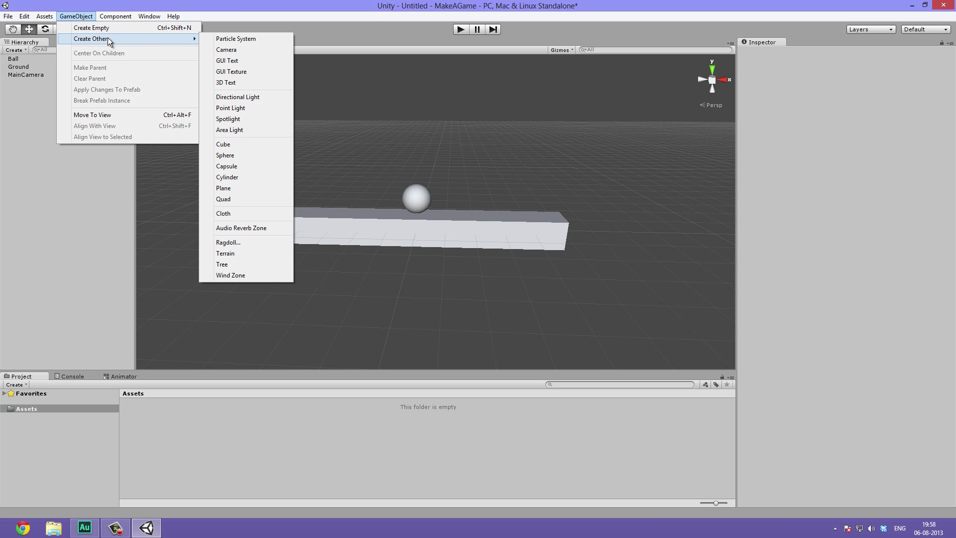
{"action": "left_click", "coordinate": [258, 110]}
{"action": "left_click_drag", "start_coordinate": [384, 187], "coordinate": [429, 214], "text": "alt"}
{"action": "scroll", "coordinate": [429, 214], "scroll_direction": "up", "scroll_amount": 5}
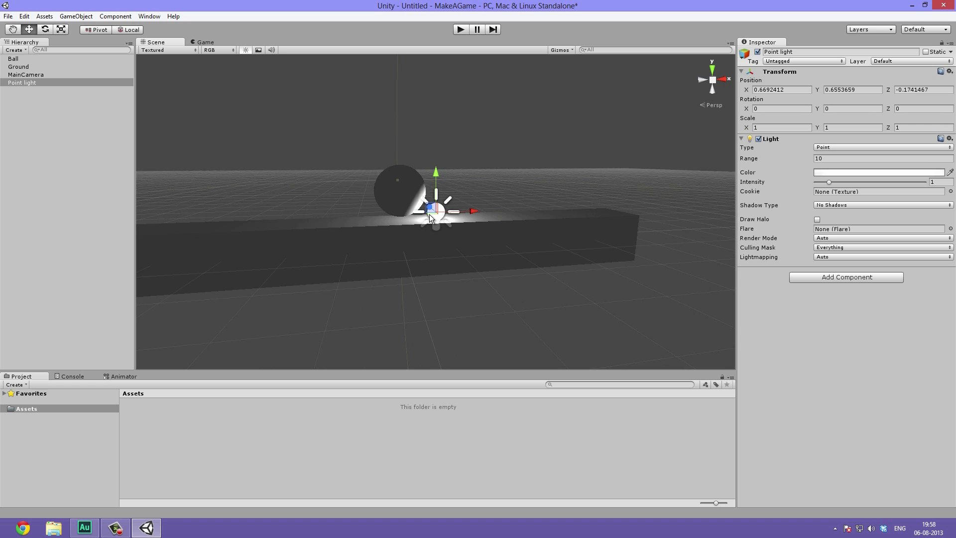
{"action": "scroll", "coordinate": [440, 218], "scroll_direction": "down", "scroll_amount": 10}
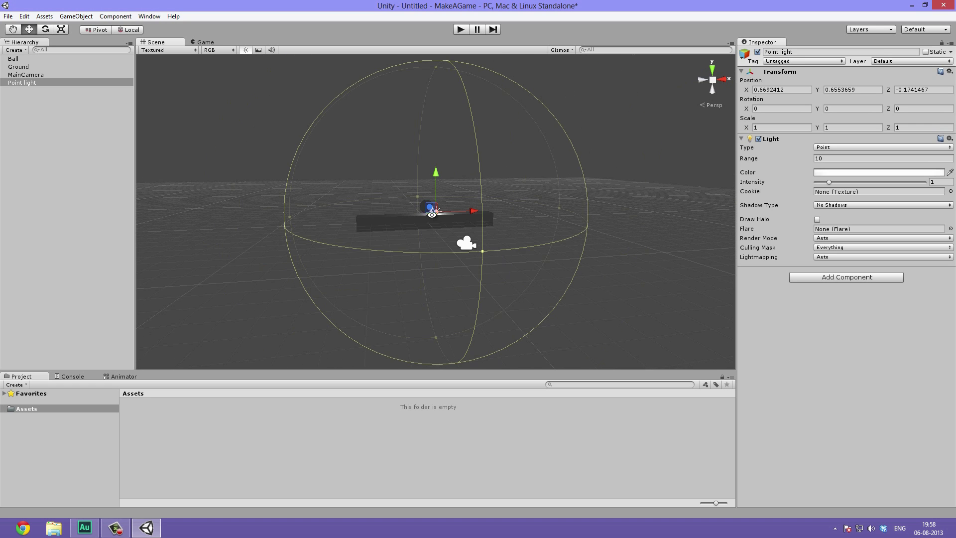
{"action": "left_click_drag", "start_coordinate": [440, 218], "coordinate": [601, 260], "text": "alt"}
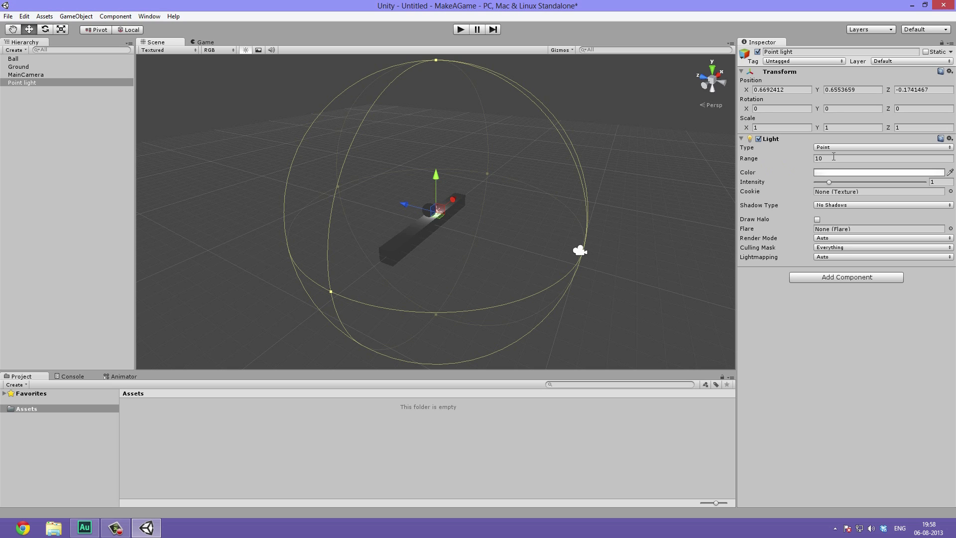
{"action": "left_click_drag", "start_coordinate": [732, 192], "coordinate": [717, 197], "text": "alt"}
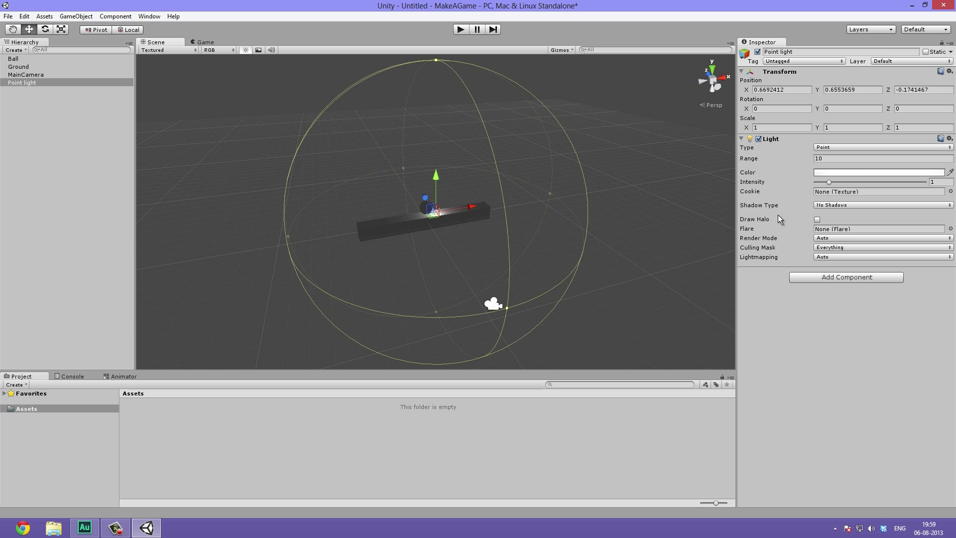
{"action": "scroll", "coordinate": [493, 190], "scroll_direction": "down", "scroll_amount": 1}
{"action": "scroll", "coordinate": [488, 210], "scroll_direction": "down", "scroll_amount": 1}
{"action": "scroll", "coordinate": [488, 209], "scroll_direction": "up", "scroll_amount": 3}
{"action": "scroll", "coordinate": [489, 209], "scroll_direction": "up", "scroll_amount": 1}
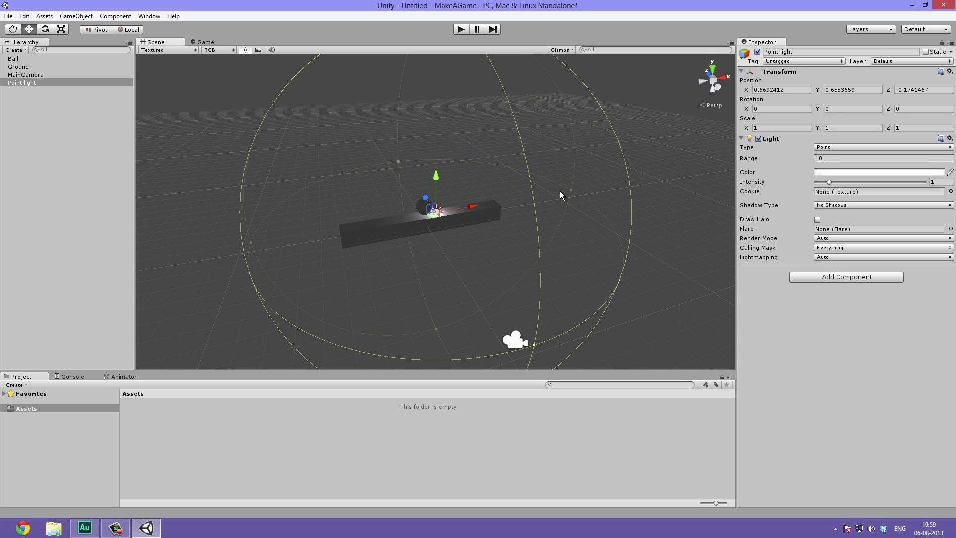
{"action": "scroll", "coordinate": [561, 193], "scroll_direction": "down", "scroll_amount": 1}
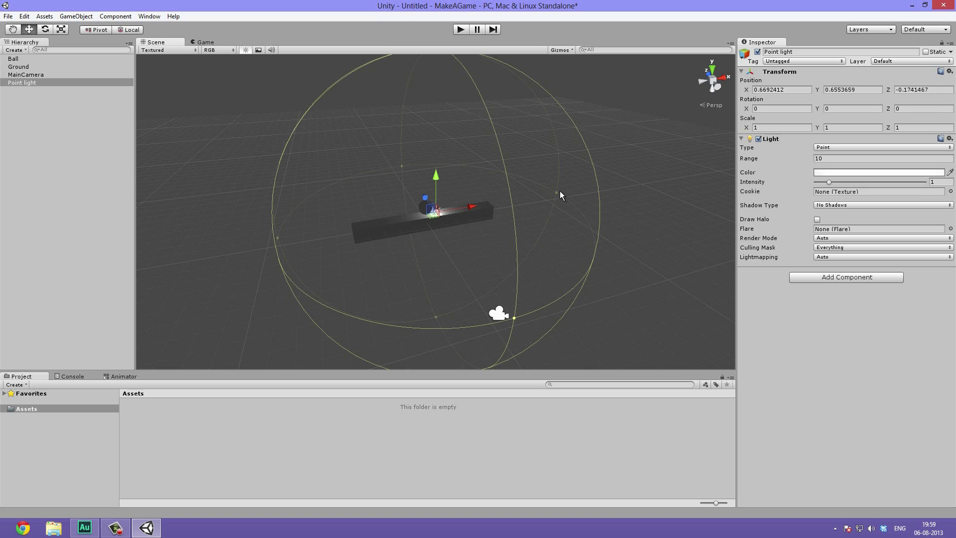
Step: Keep the light's Shadow Type set to No Shadows
{"action": "left_click", "coordinate": [876, 206]}
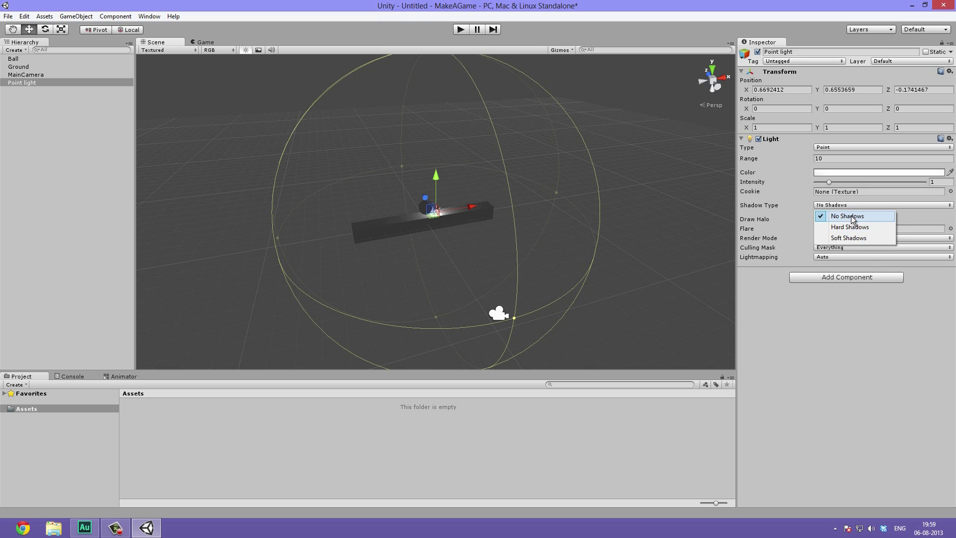
{"action": "left_click", "coordinate": [851, 216]}
{"action": "middle_click_drag", "start_coordinate": [517, 174], "coordinate": [516, 166]}
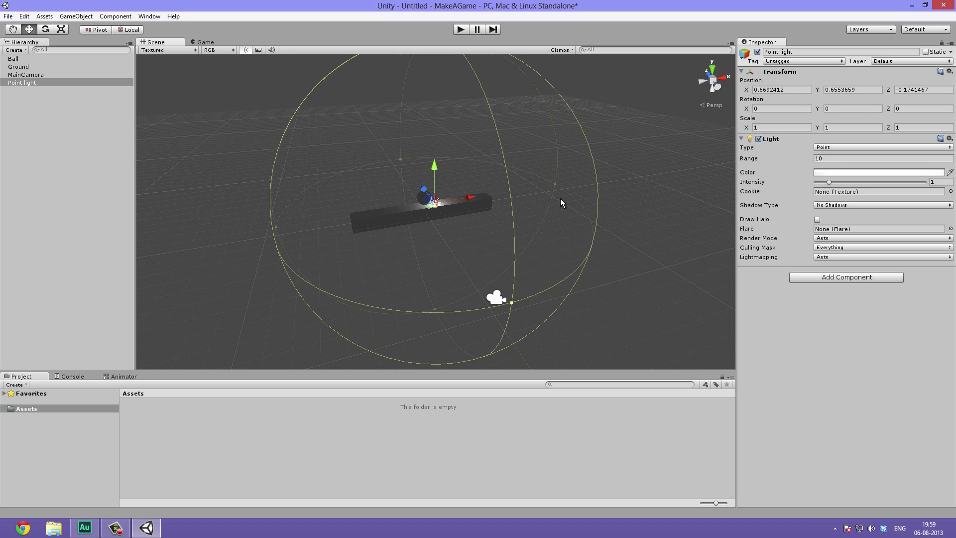
{"action": "left_click_drag", "start_coordinate": [550, 196], "coordinate": [627, 118], "text": "alt"}
Step: Zero the light's position, then raise it to Y 4.261374, Z -1.856827 and check the Game view
{"action": "left_click", "coordinate": [782, 90]}
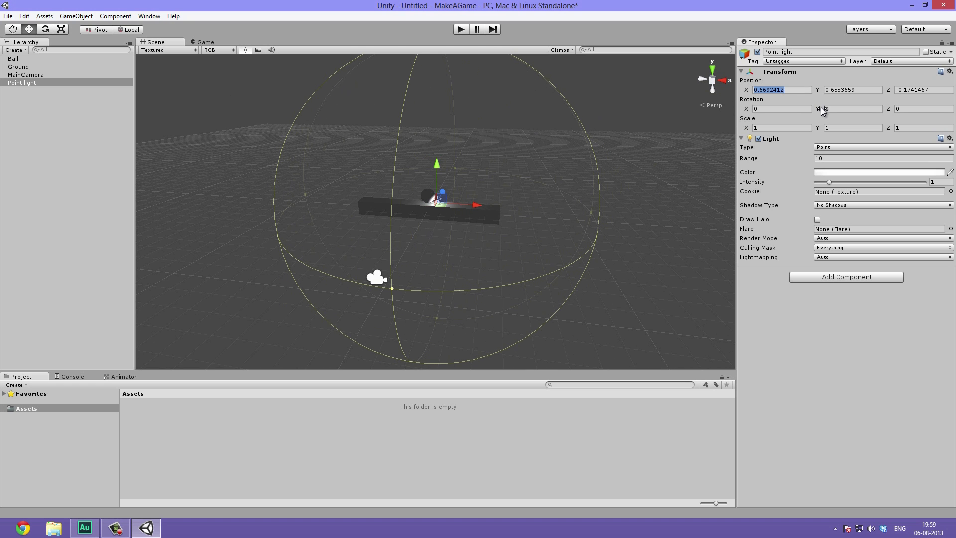
{"action": "type", "text": "0"}
{"action": "key", "text": "Tab"}
{"action": "type", "text": "0"}
{"action": "key", "text": "Tab"}
{"action": "type", "text": "0"}
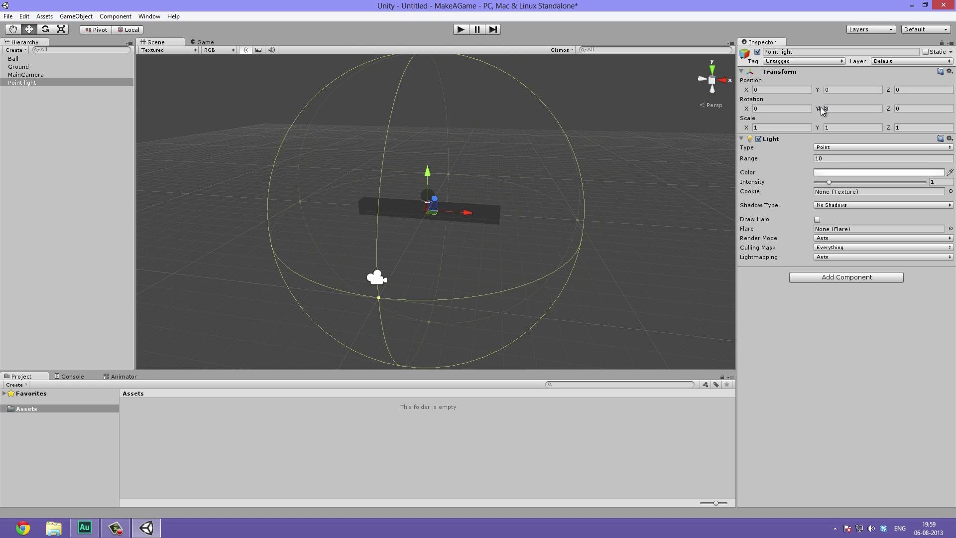
{"action": "left_click_drag", "start_coordinate": [487, 192], "coordinate": [450, 176], "text": "alt"}
{"action": "left_click_drag", "start_coordinate": [450, 176], "coordinate": [545, 220], "text": "alt"}
{"action": "key", "text": "ctrl+z"}
{"action": "mouse_move", "coordinate": [420, 156]}
{"action": "left_mouse_down"}
{"action": "mouse_move", "coordinate": [413, 124]}
{"action": "mouse_move", "coordinate": [440, 133]}
{"action": "mouse_move", "coordinate": [435, 151]}
{"action": "left_mouse_up"}
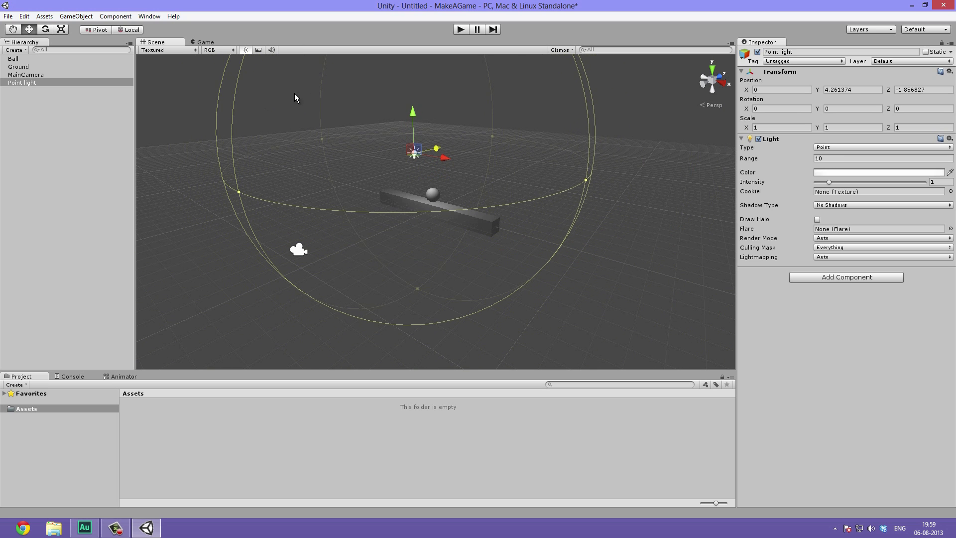
{"action": "left_click", "coordinate": [206, 43]}
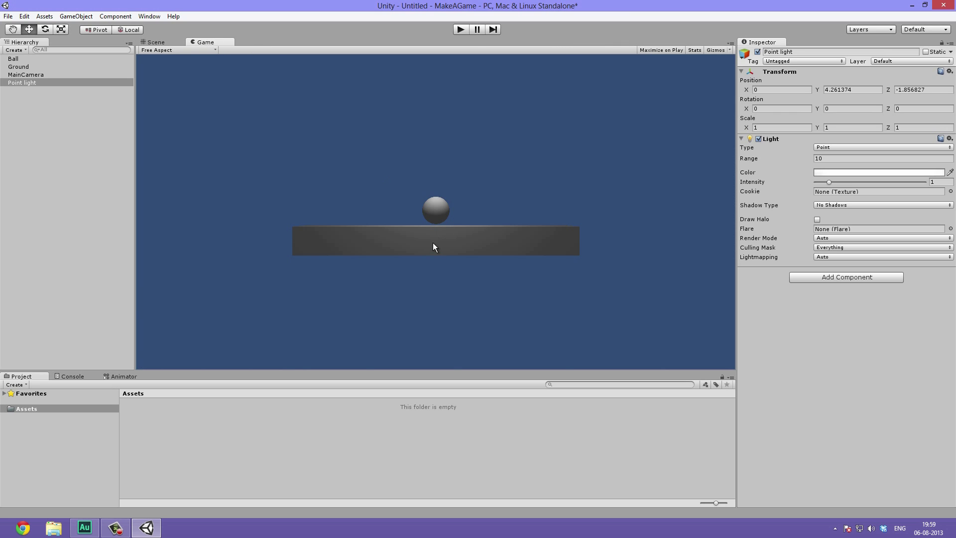
{"action": "left_click", "coordinate": [166, 44]}
Step: Rename the Point light to Light01 in the Hierarchy, then deselect it
{"action": "left_click_drag", "start_coordinate": [420, 211], "coordinate": [76, 152], "text": "alt"}
{"action": "right_click", "coordinate": [43, 85]}
{"action": "left_click", "coordinate": [65, 116]}
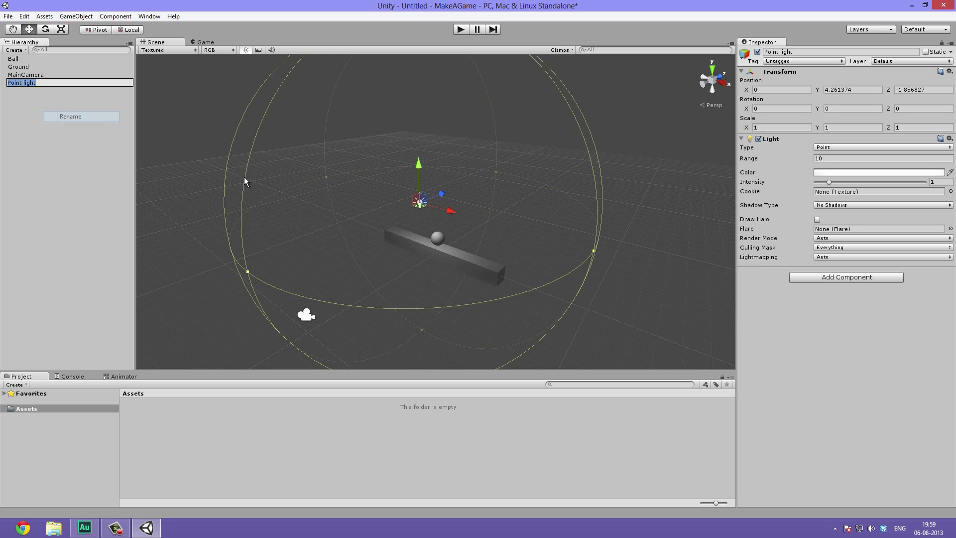
{"action": "type", "text": "Ligh"}
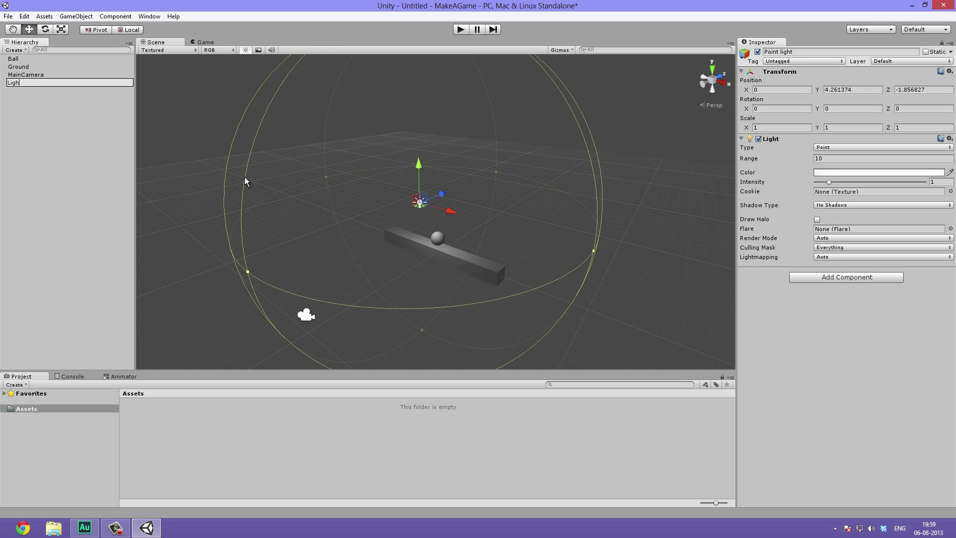
{"action": "type", "text": "t01"}
{"action": "key", "text": "Return"}
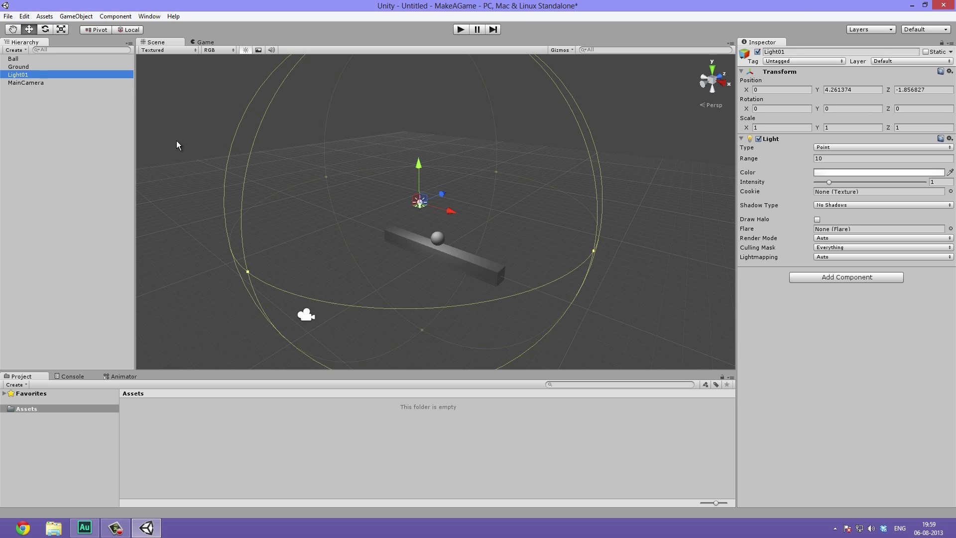
{"action": "left_click", "coordinate": [202, 140]}
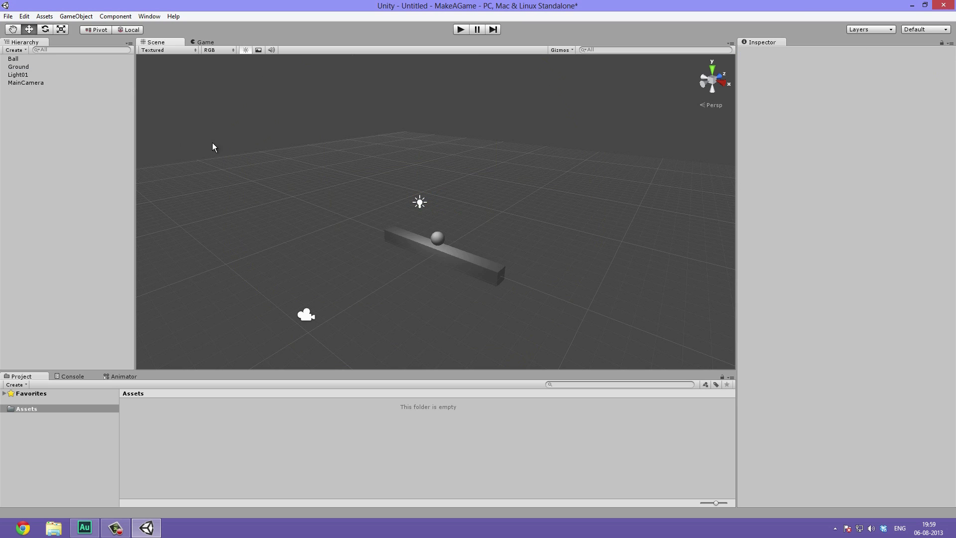
{"action": "left_click_drag", "start_coordinate": [318, 230], "coordinate": [453, 244], "text": "alt"}
{"action": "middle_click_drag", "start_coordinate": [453, 244], "coordinate": [420, 191]}
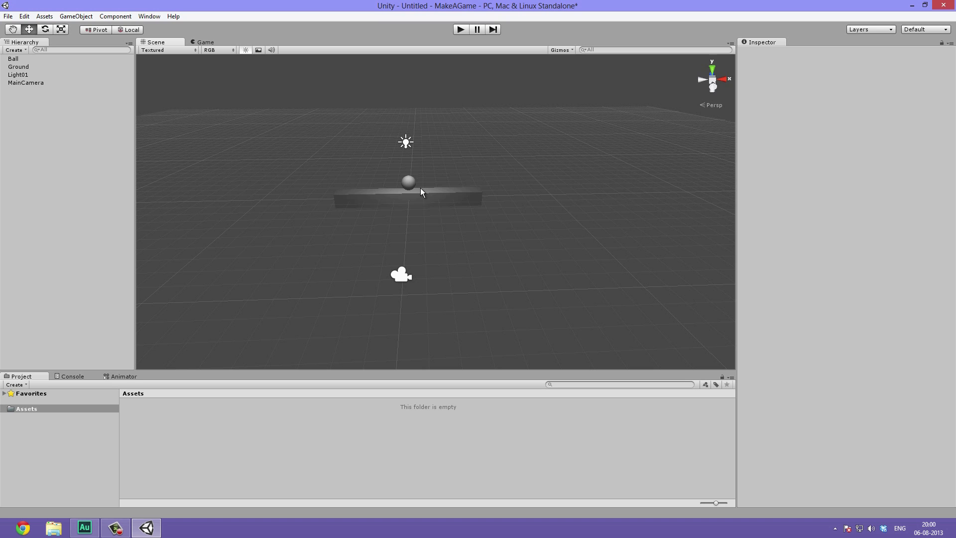
{"action": "scroll", "coordinate": [419, 187], "scroll_direction": "up", "scroll_amount": 4}
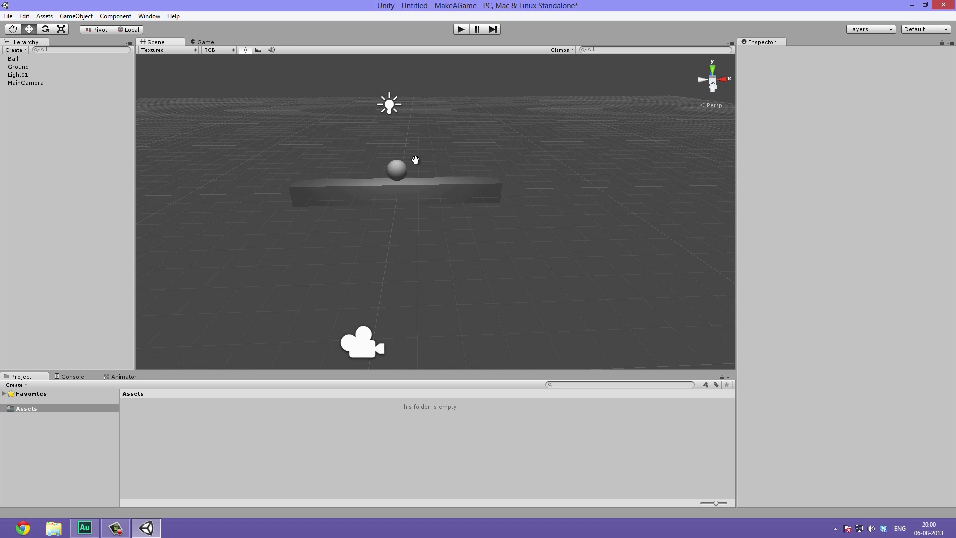